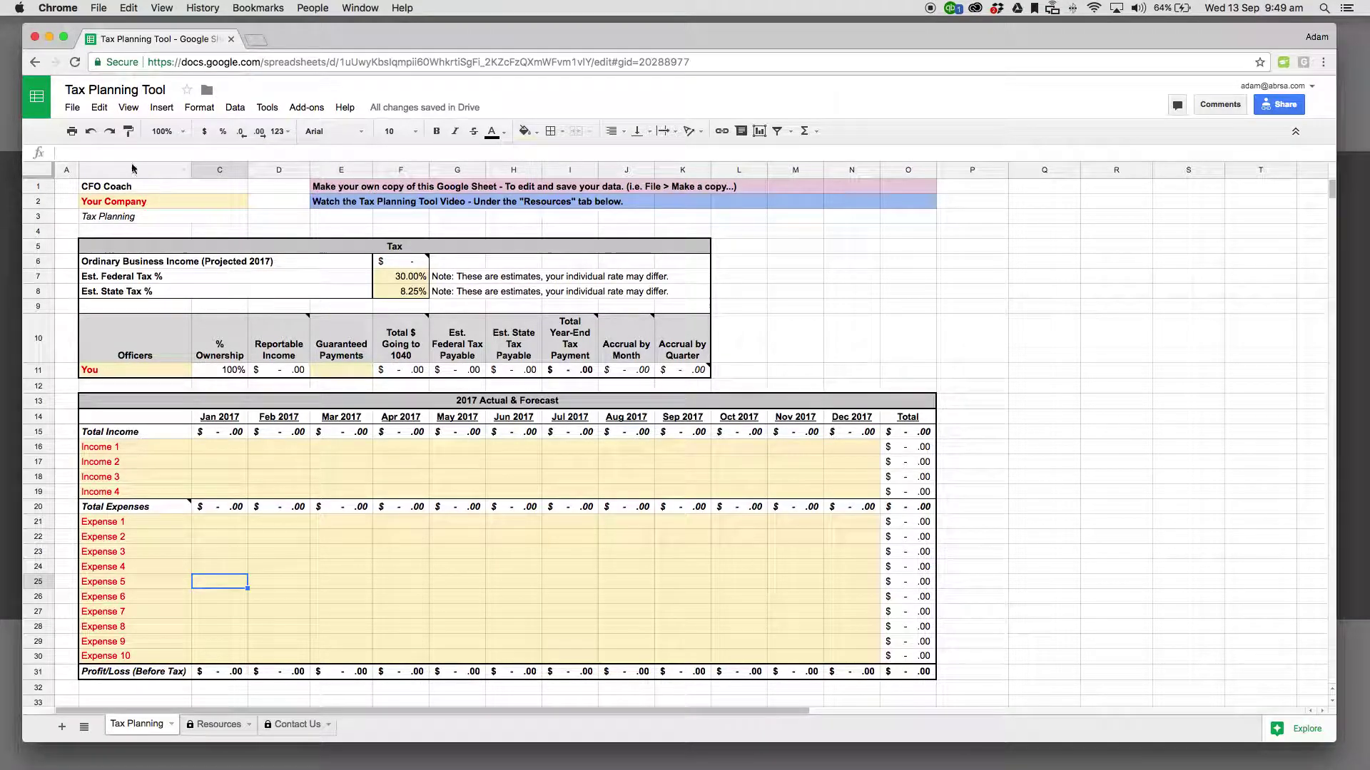
click(73, 108)
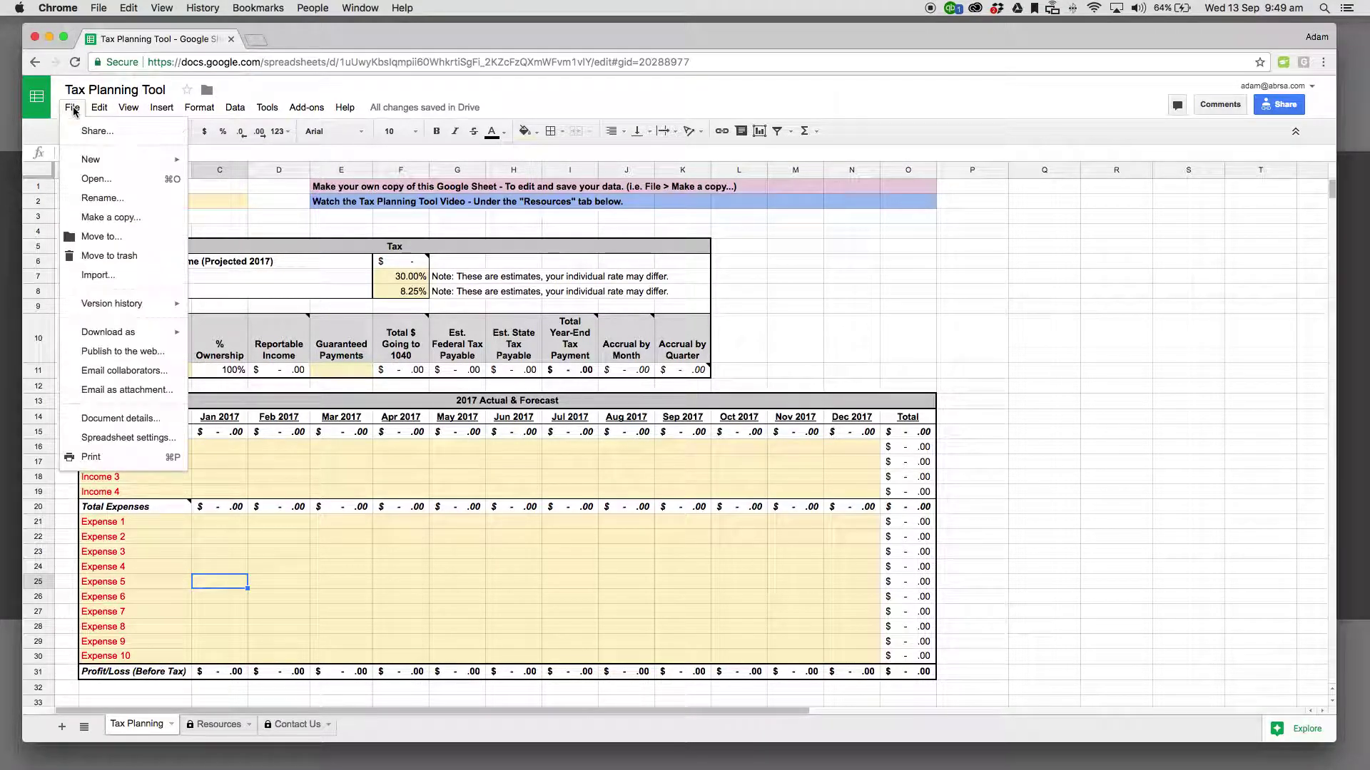
click(136, 217)
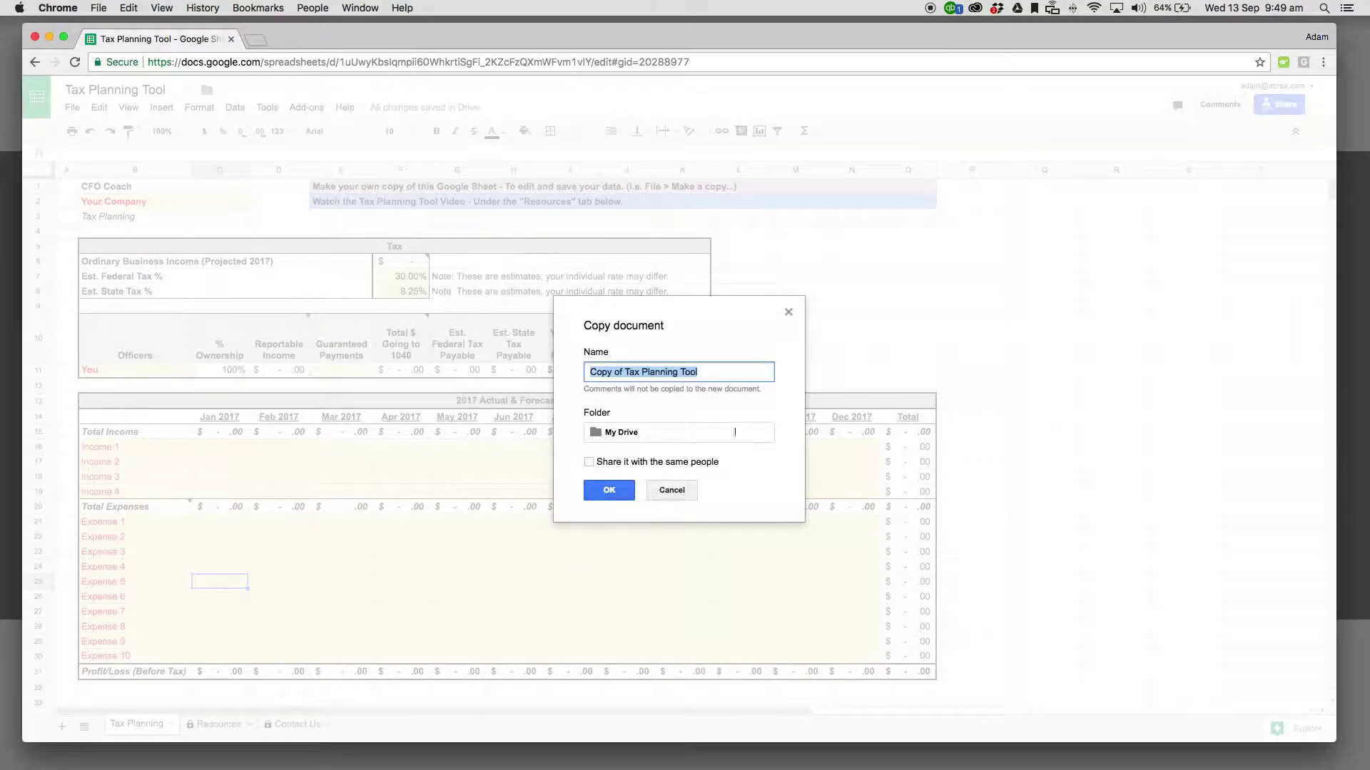
click(788, 313)
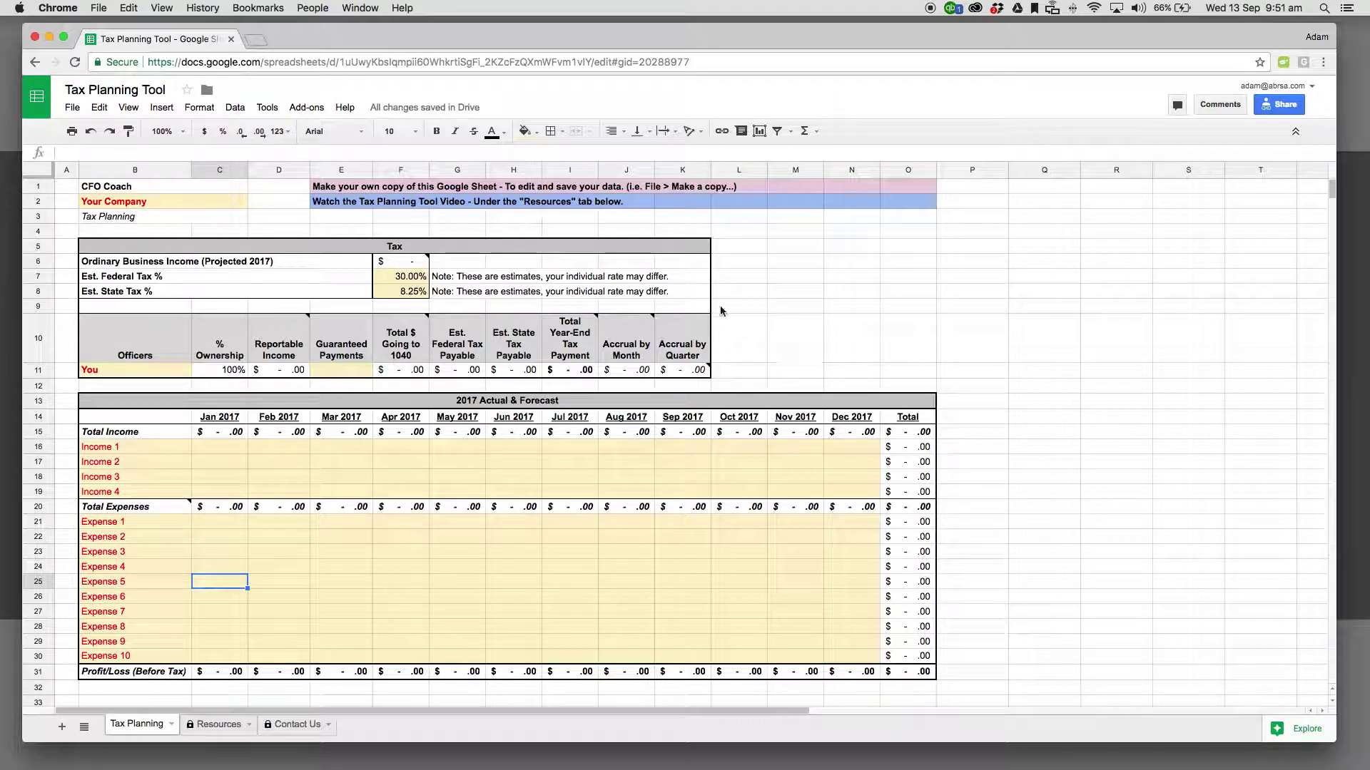
- Enter ABR Consulting as the company name and replace the officer placeholder in the Officers table with the officer's first name
click(118, 204)
text(ABR Consulting)
key(Return)
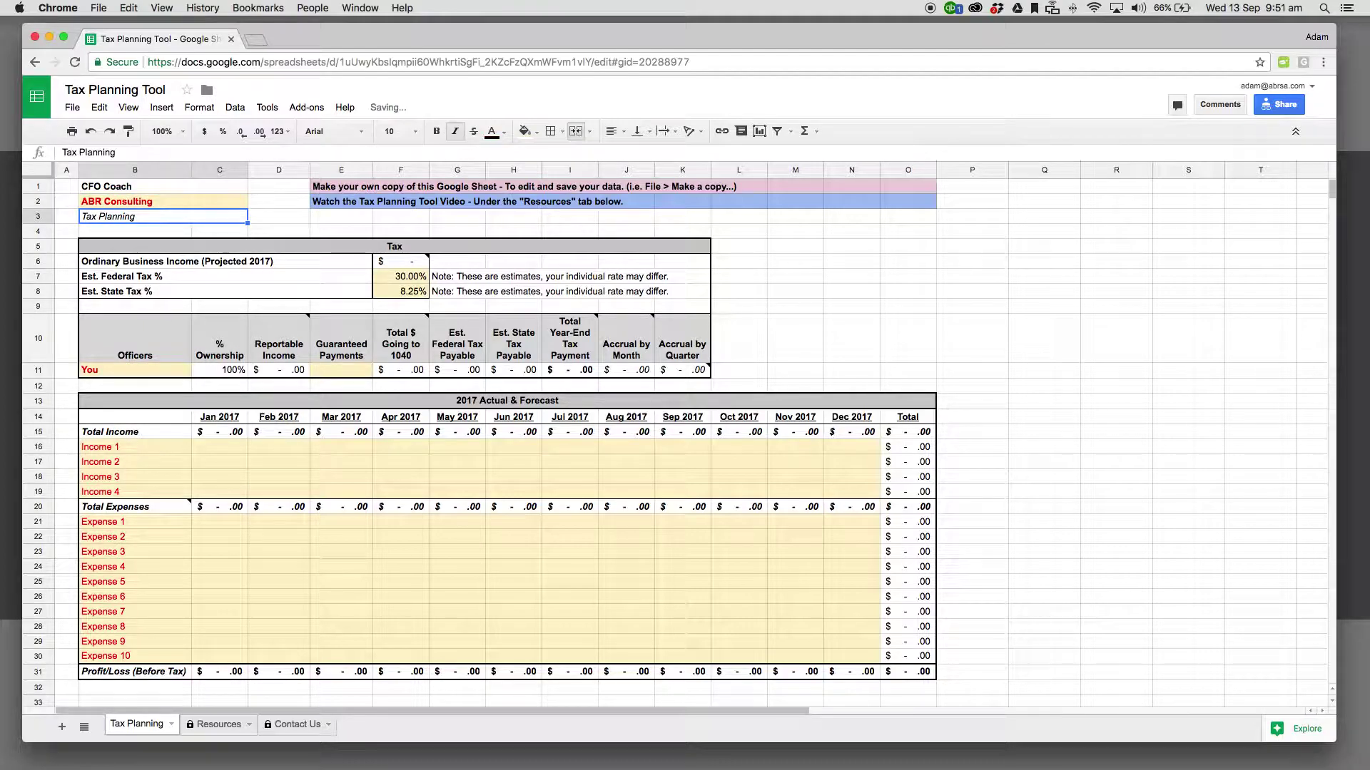
click(112, 374)
text(Adam)
key(Return)
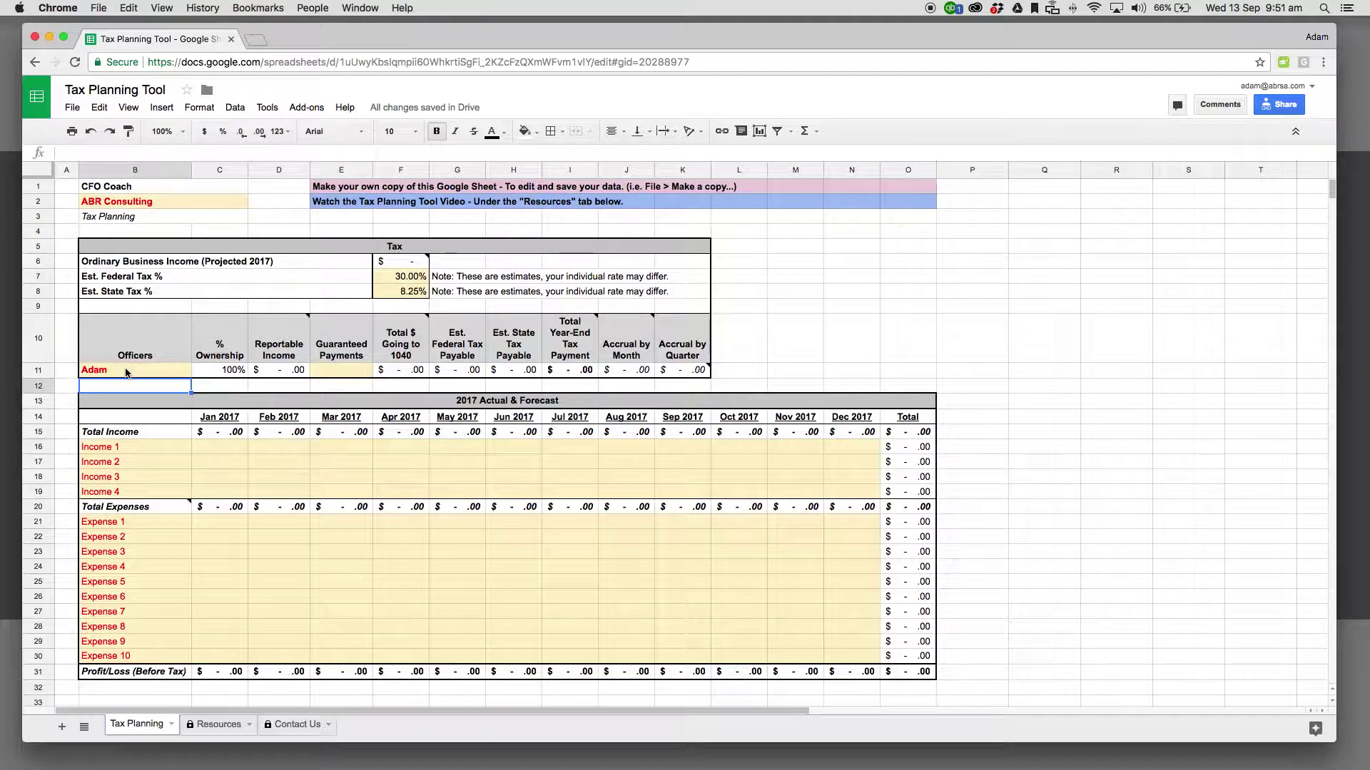
- Check the federal tax rate reference link on the Resources sheet and set Est. Federal Tax % to 28% on Tax Planning
click(221, 726)
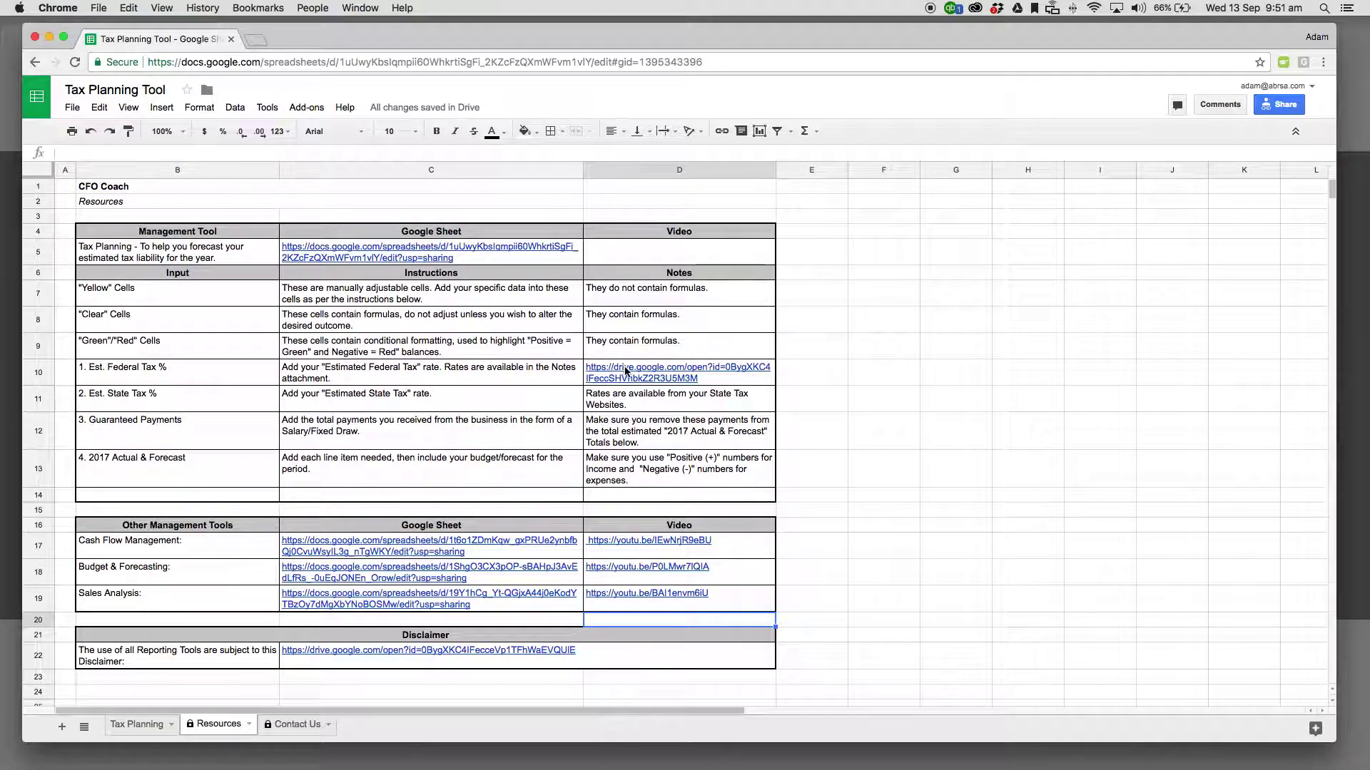
mouse_move(624, 376)
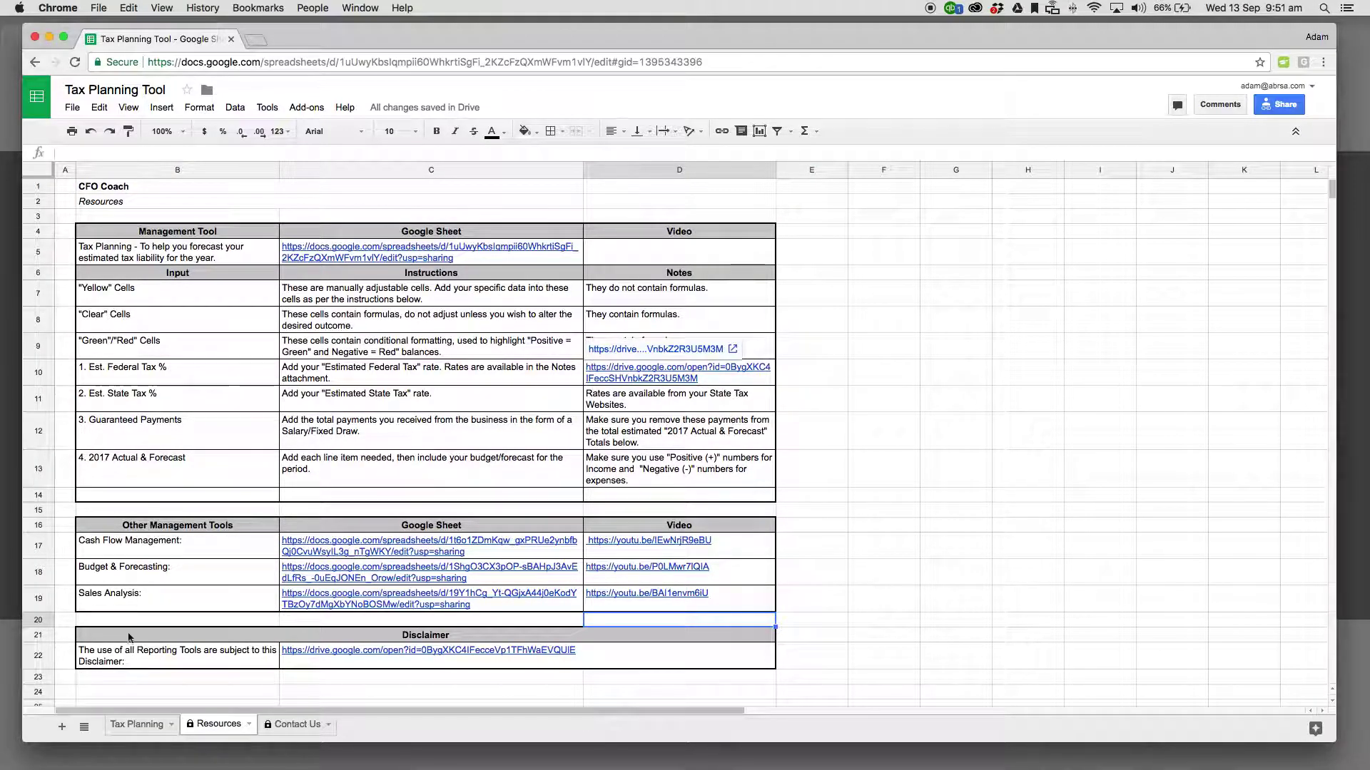
click(138, 726)
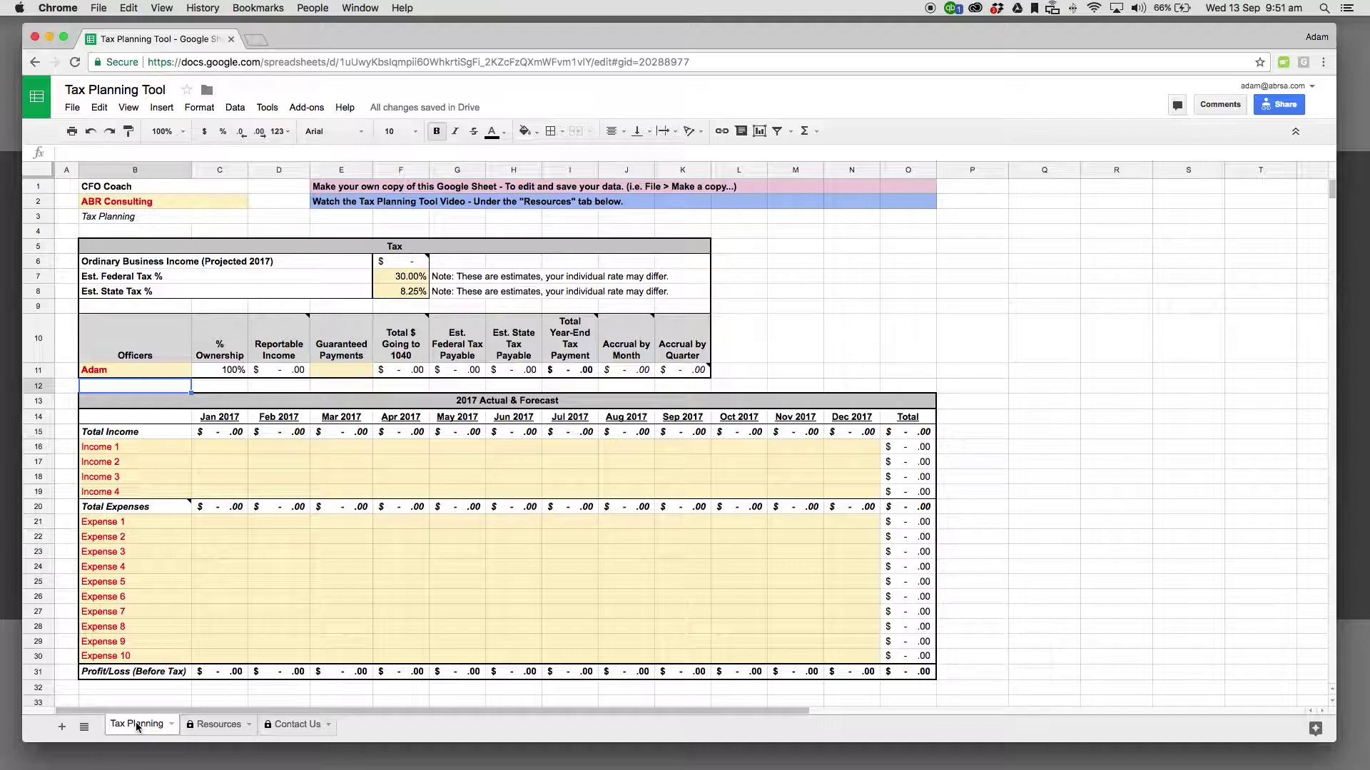
click(410, 278)
text(28)
key(Return)
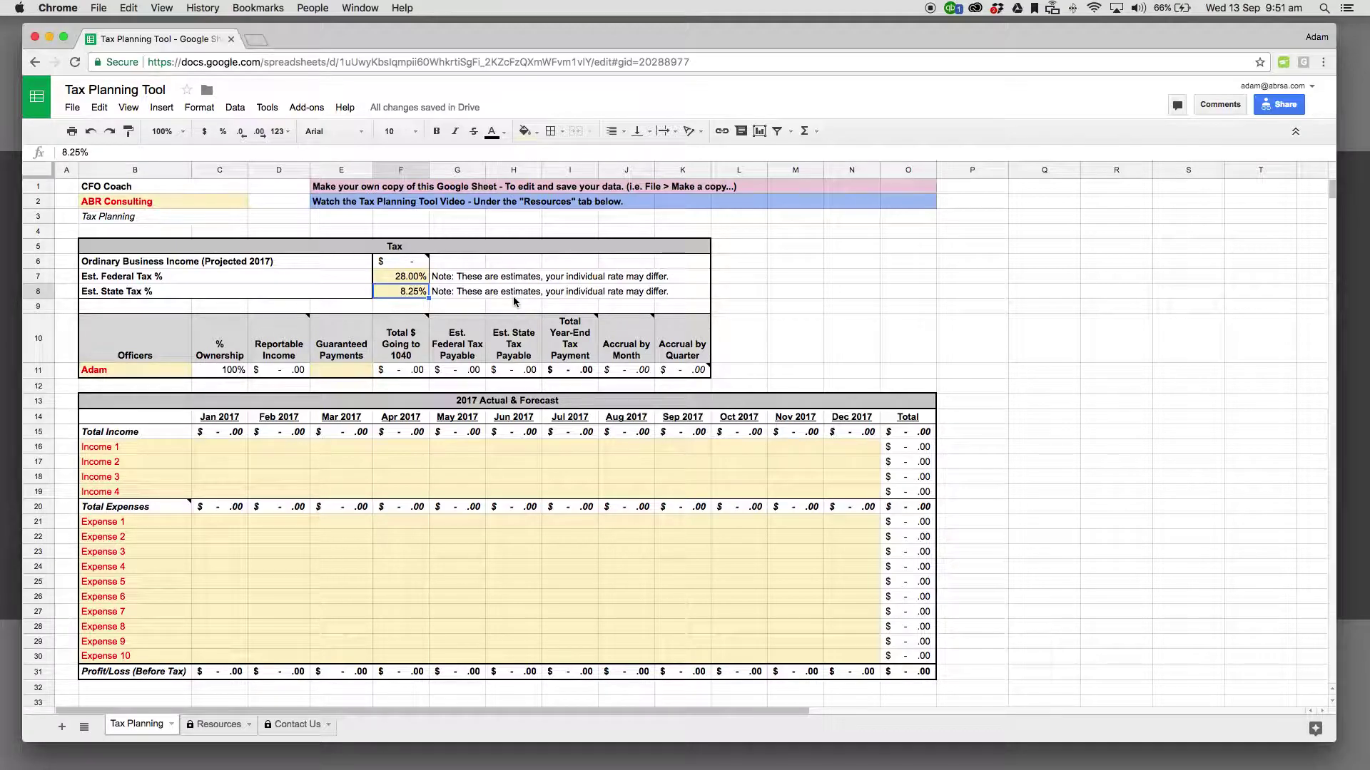
- Go over the Est. State Tax % and the officer's Guaranteed Payments input cells above the forecast table
key(Down)
key(Down)
key(Down)
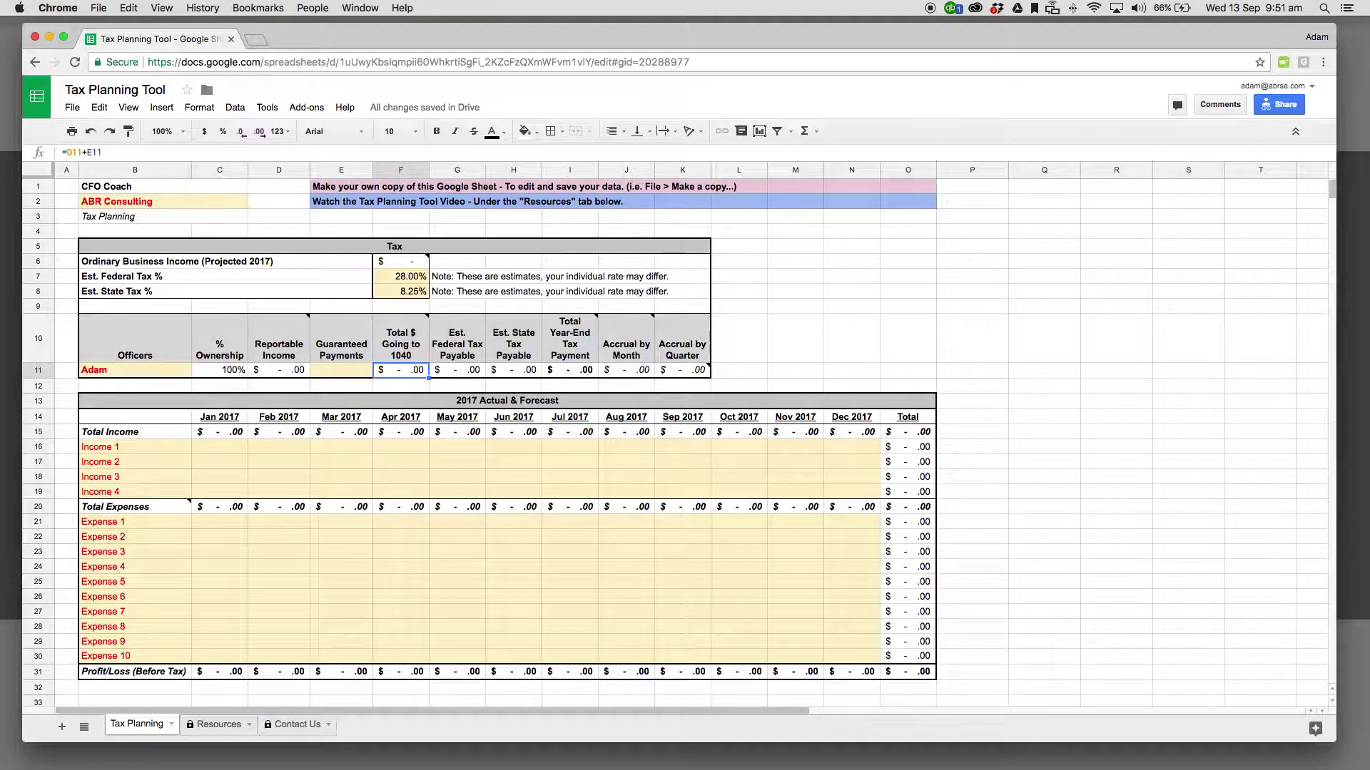
key(Left)
key(Up)
key(Down)
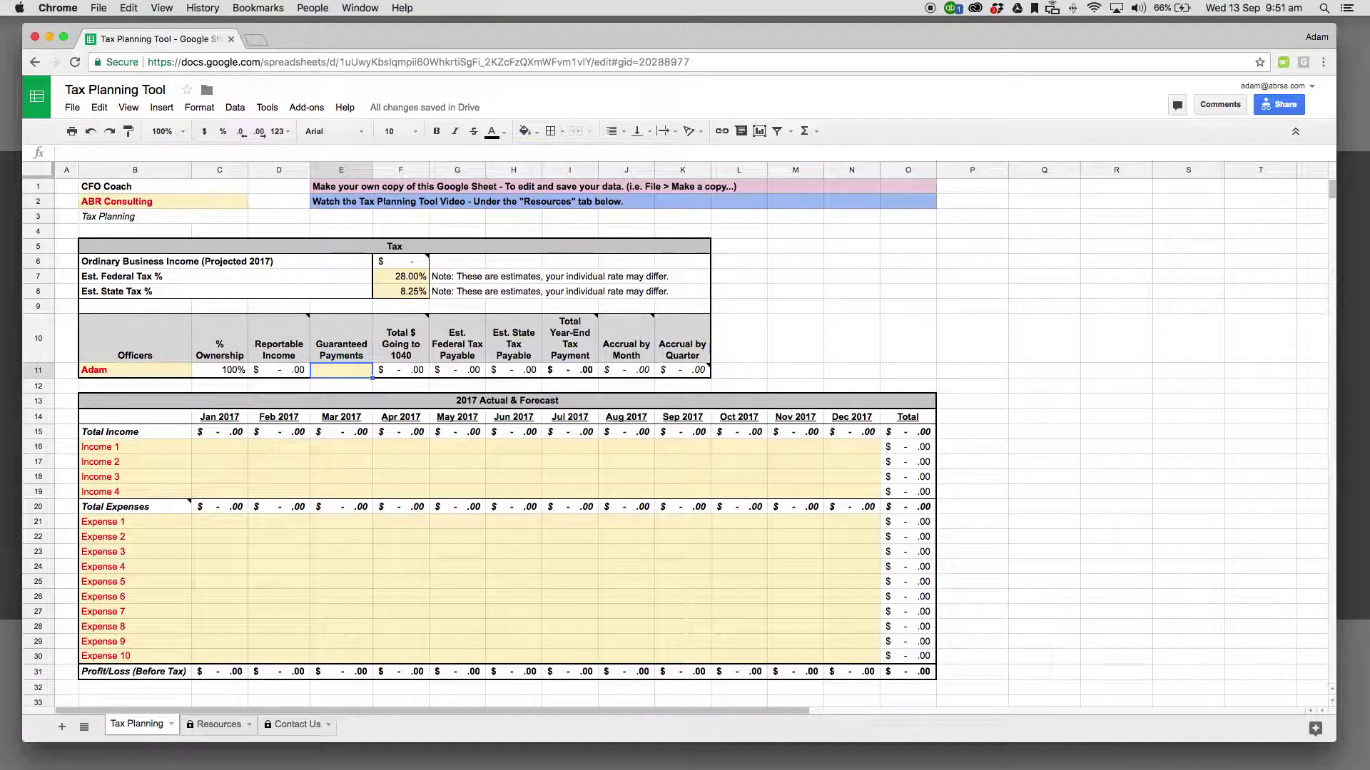
key(Down)
key(Down)
key(Down)
key(Down)
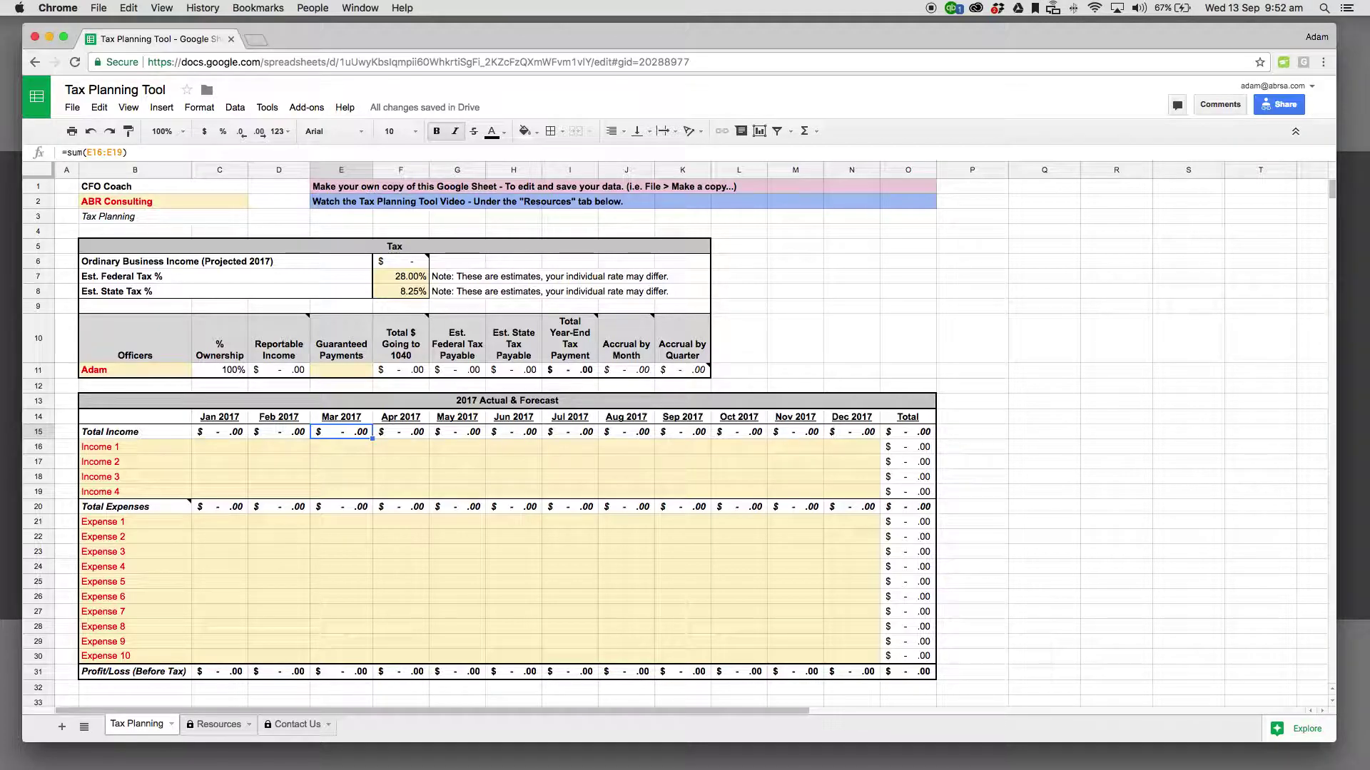
- Rename Income 1 as Consulting and Income 2 as Bookkeeping in the 2017 Actual & Forecast table
click(93, 447)
text(Consulting)
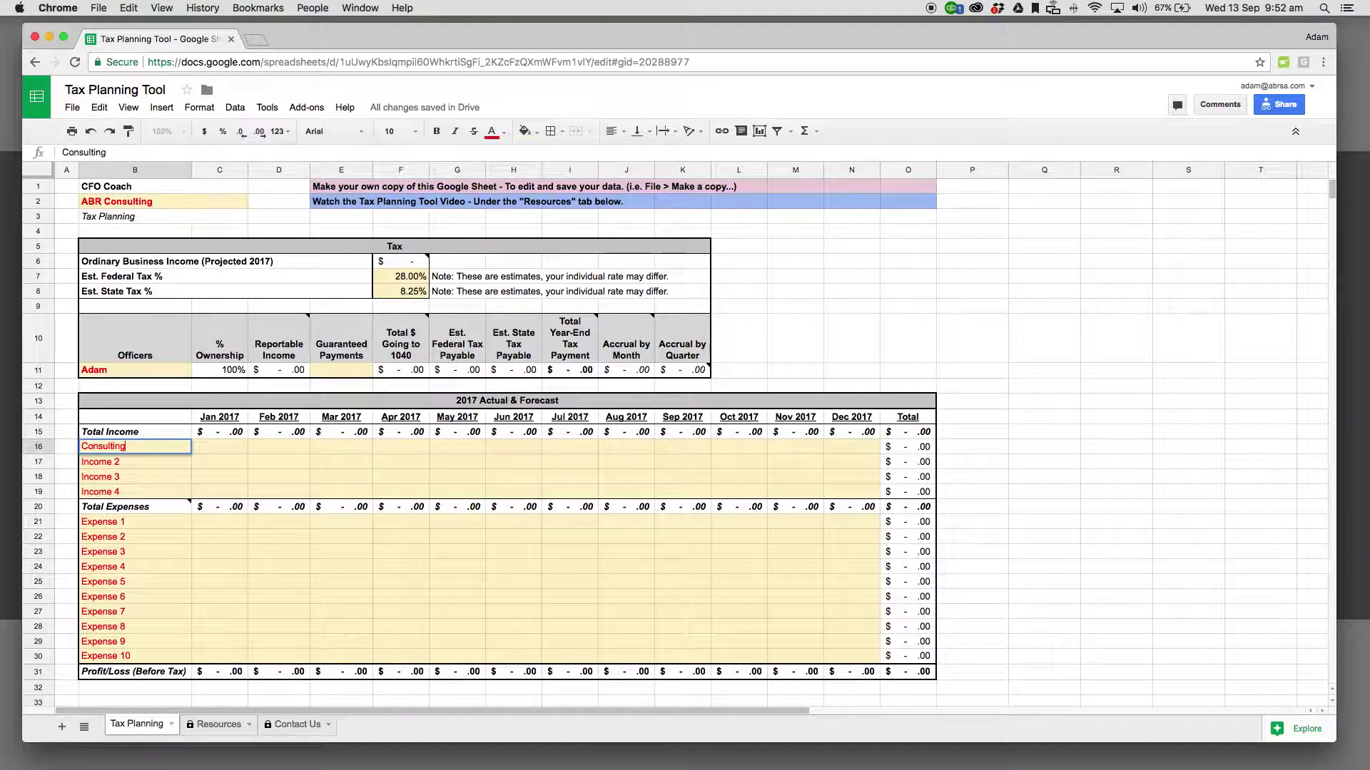
key(Return)
text(Bookkeeping)
key(Return)
- Rename Expense 1 as Advertising in the forecast table
key(Down)
key(Down)
key(Down)
text(ASd)
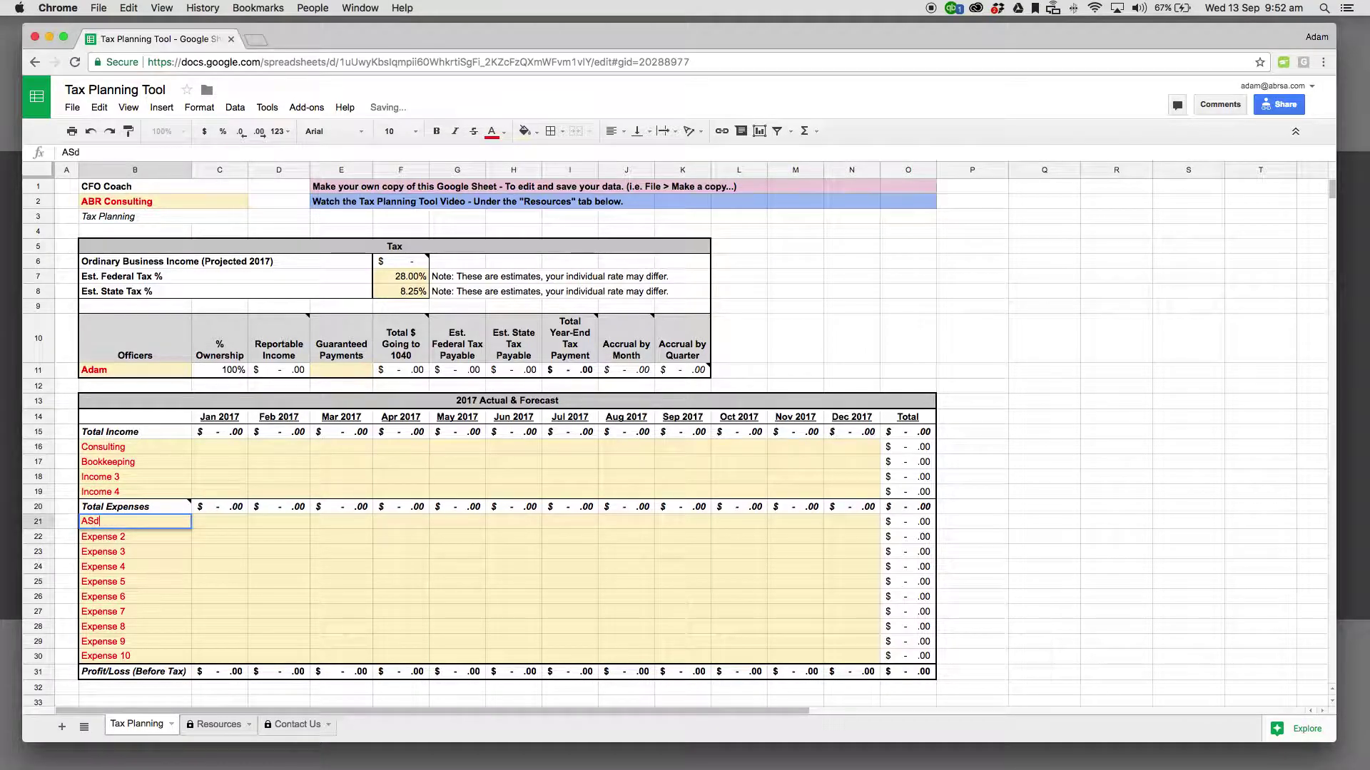
key(BackSpace)
key(BackSpace)
text(dvertising)
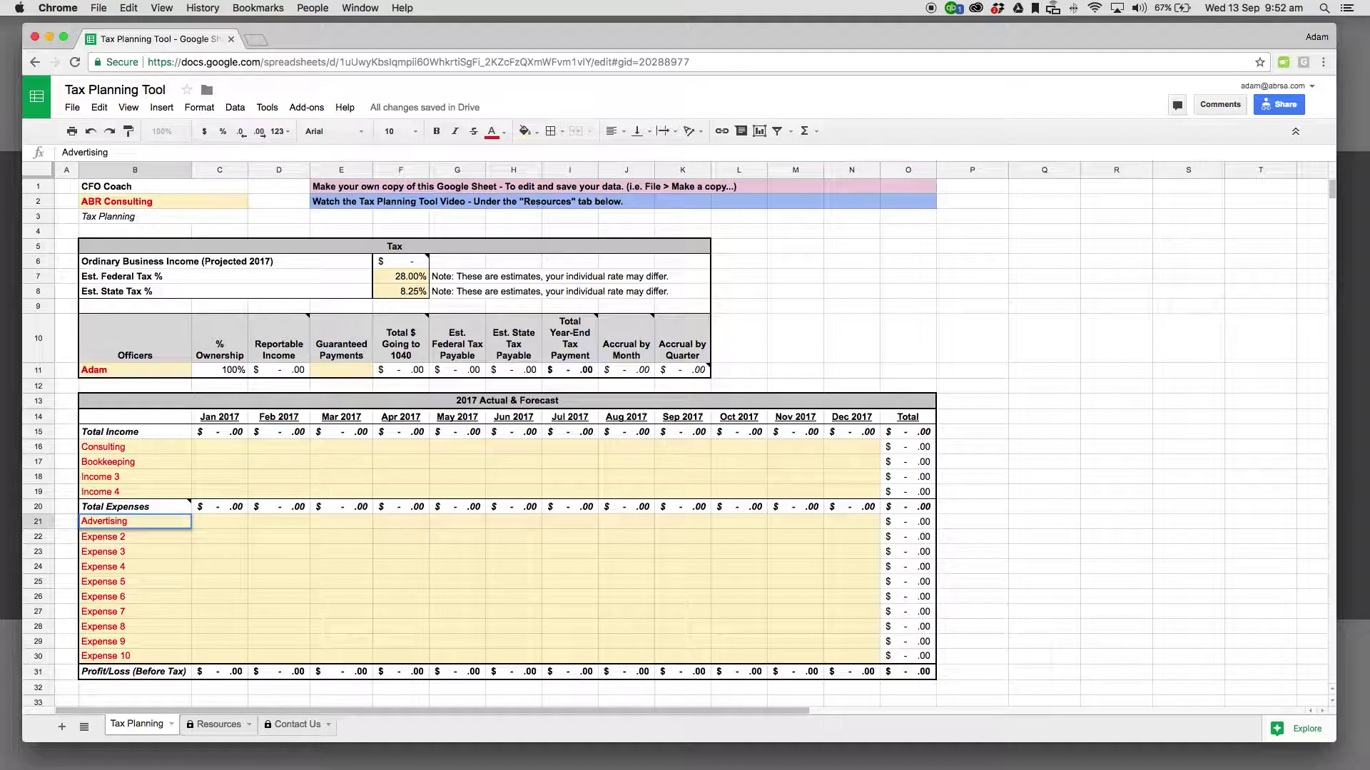
key(Return)
- Rename Expense 2 as "Salaries - Not Me"
text(Sa)
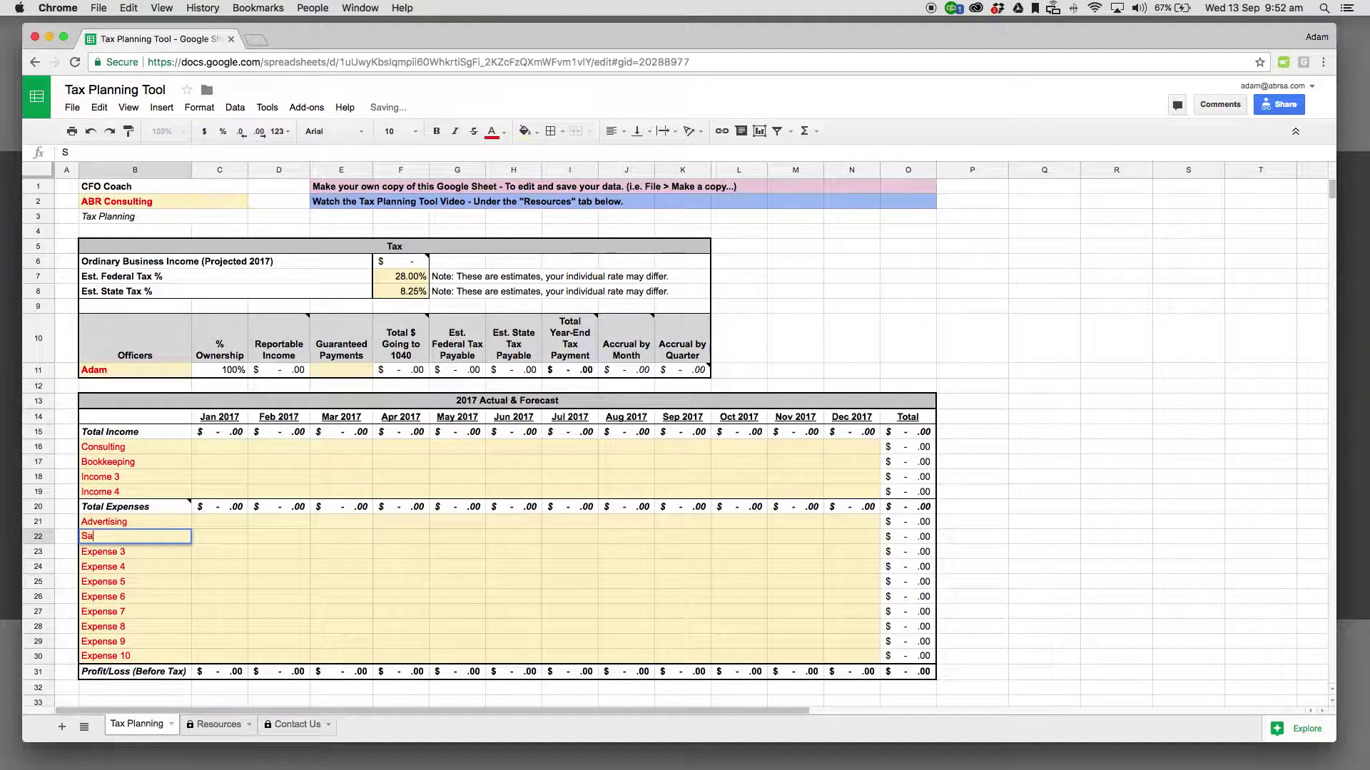
text(lareis)
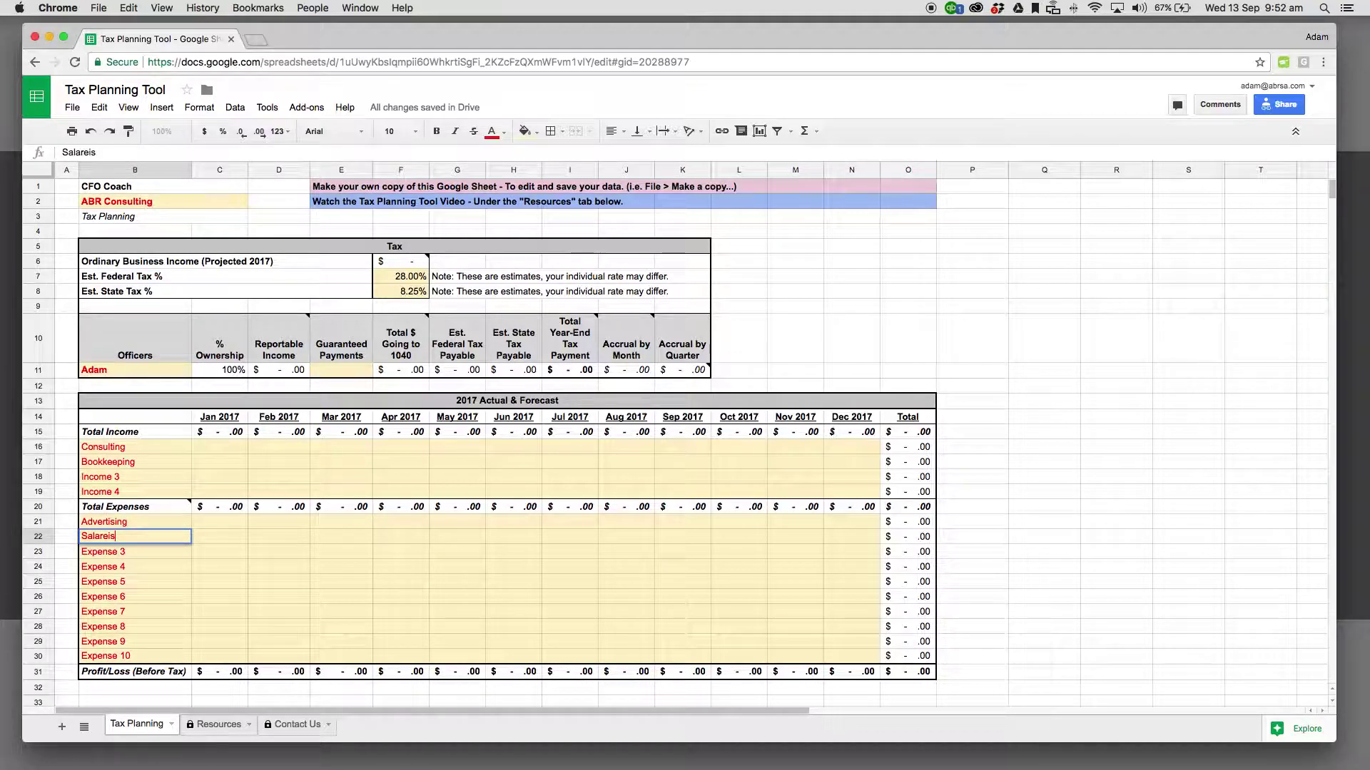
text( - Not Me)
click(97, 152)
key(BackSpace)
key(BackSpace)
key(BackSpace)
text(ies)
key(Return)
- Rename Expense 3 as Rent and Expense 4 with the officer's first name
text(Rent)
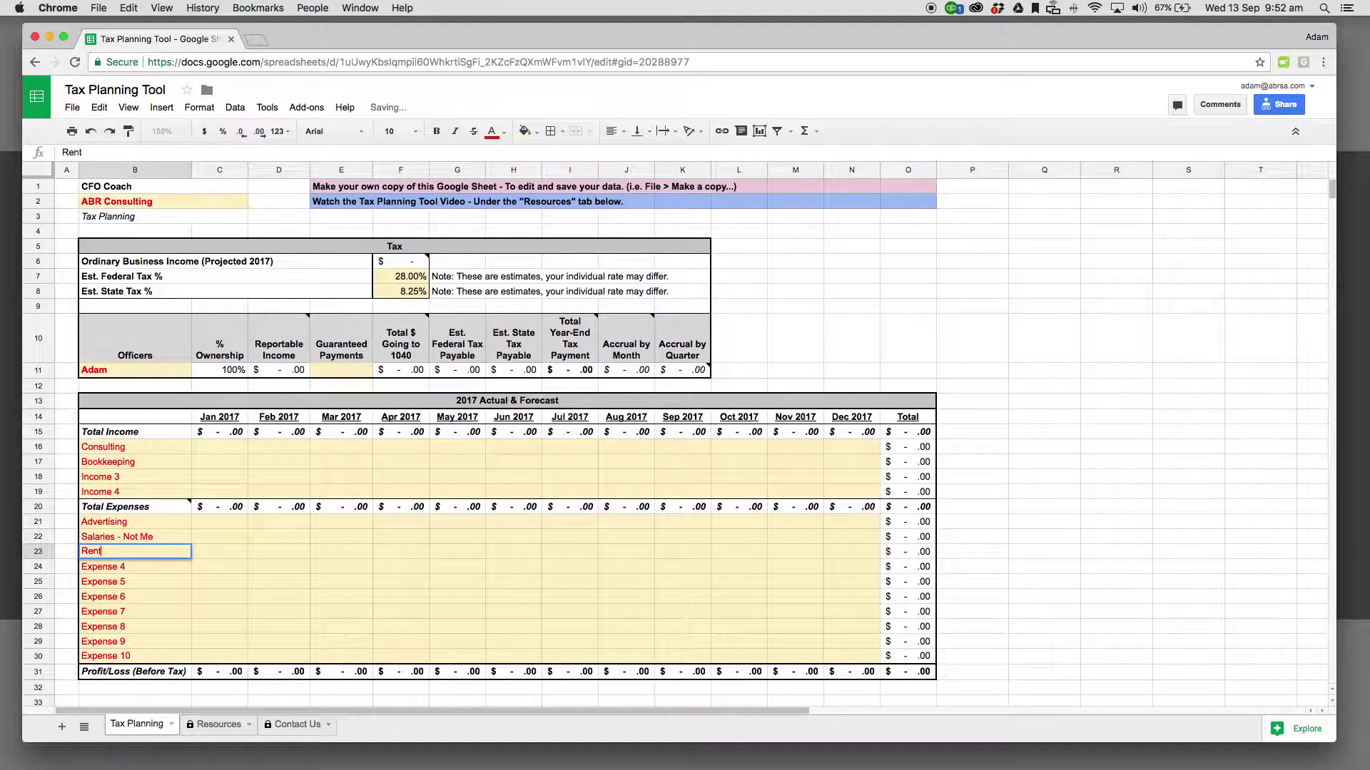
key(Return)
text(Adam)
key(Return)
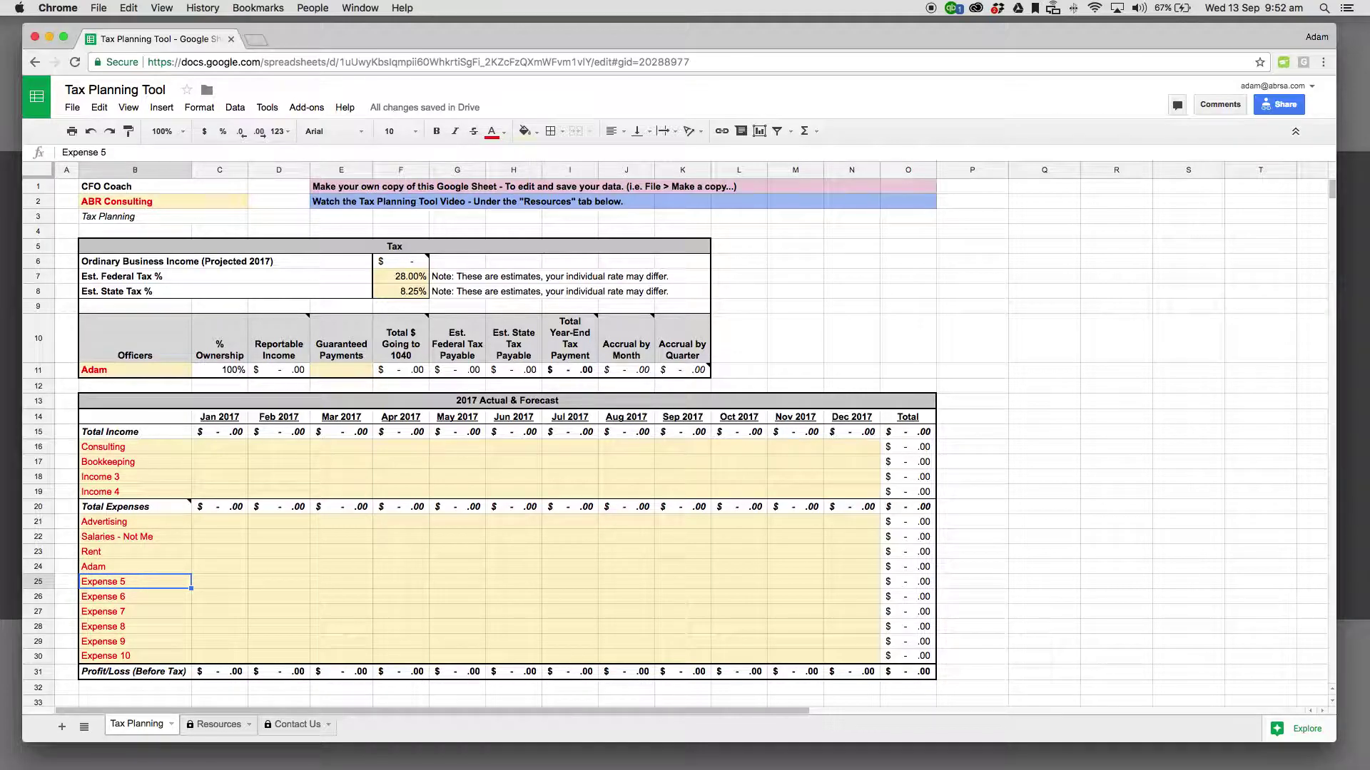
- Enter January 2017 income of 25000 for Consulting and 15000 for Bookkeeping
click(221, 451)
text(25000)
key(Return)
text(15000)
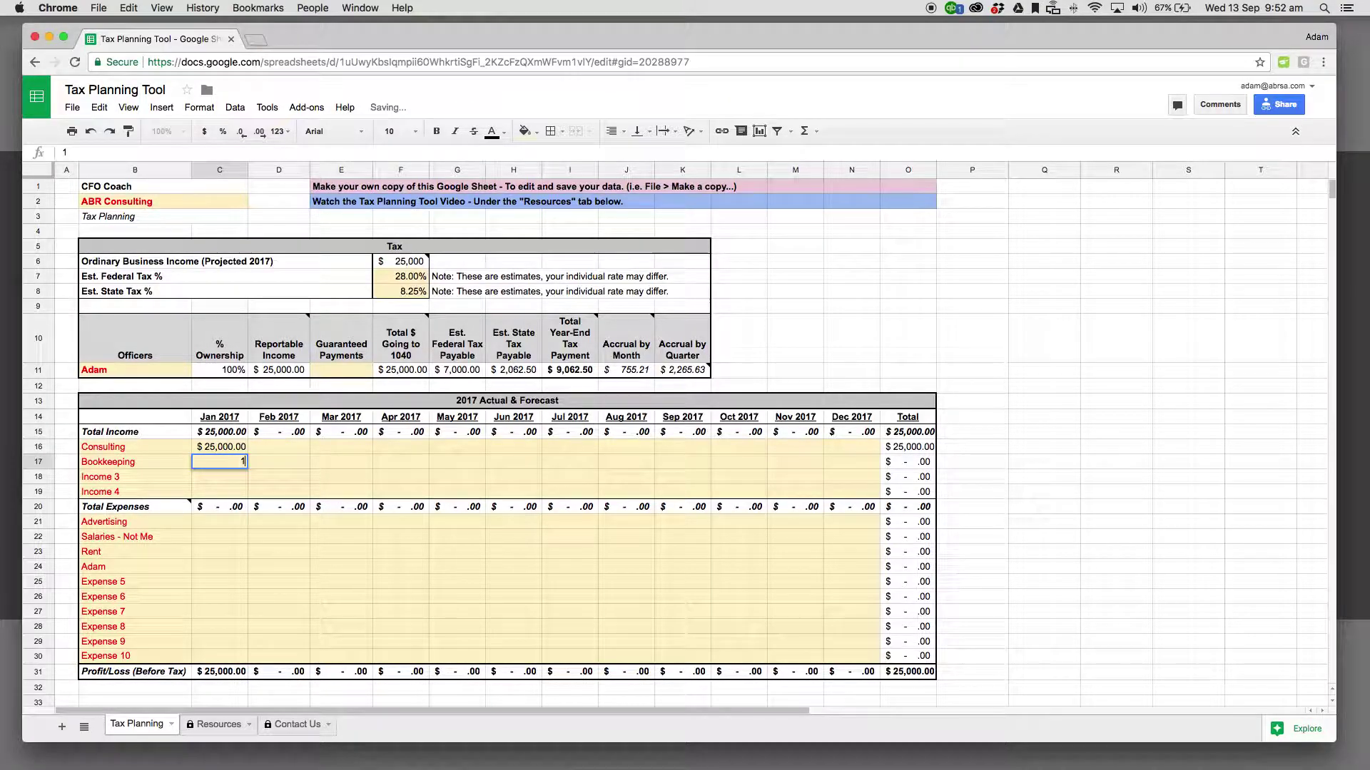
key(Return)
- Enter January 2017 expenses of -8000 for Advertising, -15000 for Salaries - Not Me, -2000 for Rent and -5000 for the officer's row
key(Down)
key(Down)
key(Down)
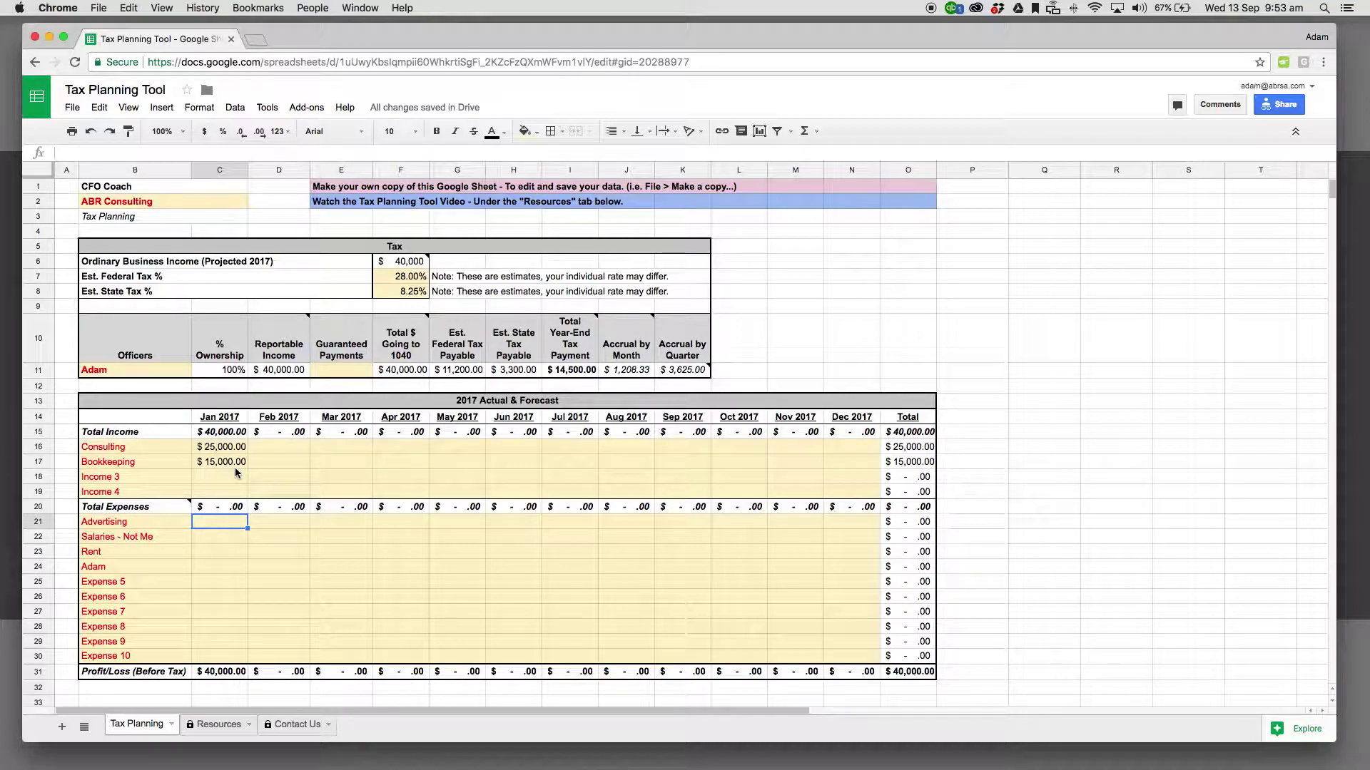
text(-8000)
key(Return)
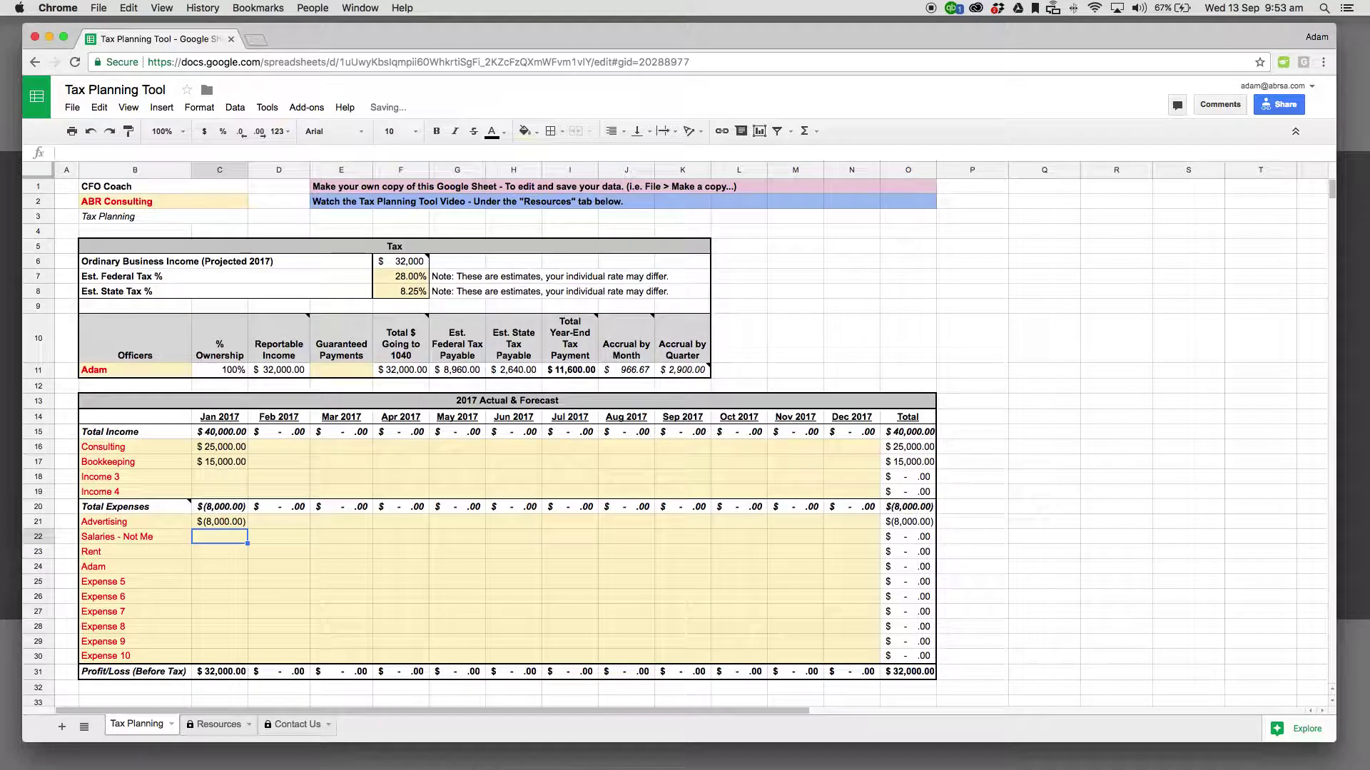
text(-15000)
key(Return)
text(-2000)
key(Return)
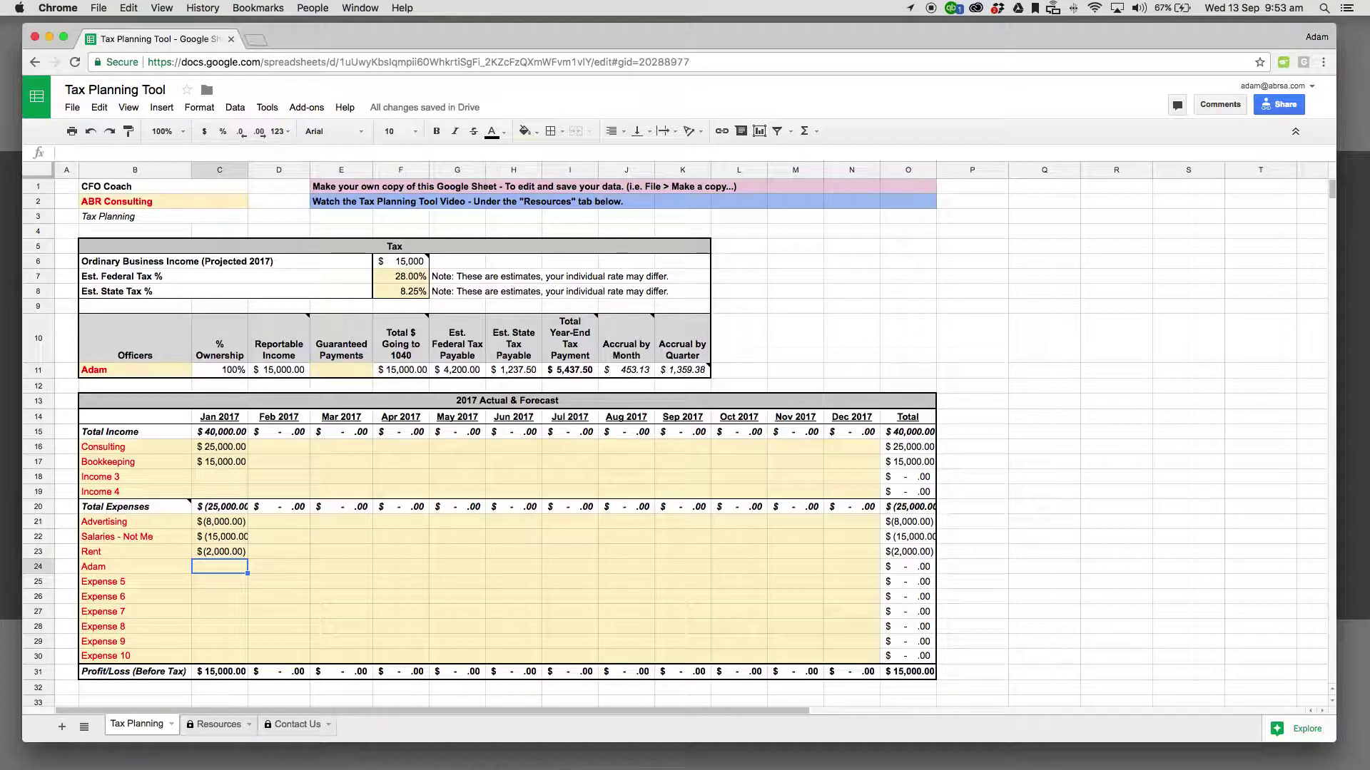
text(-5000)
key(Return)
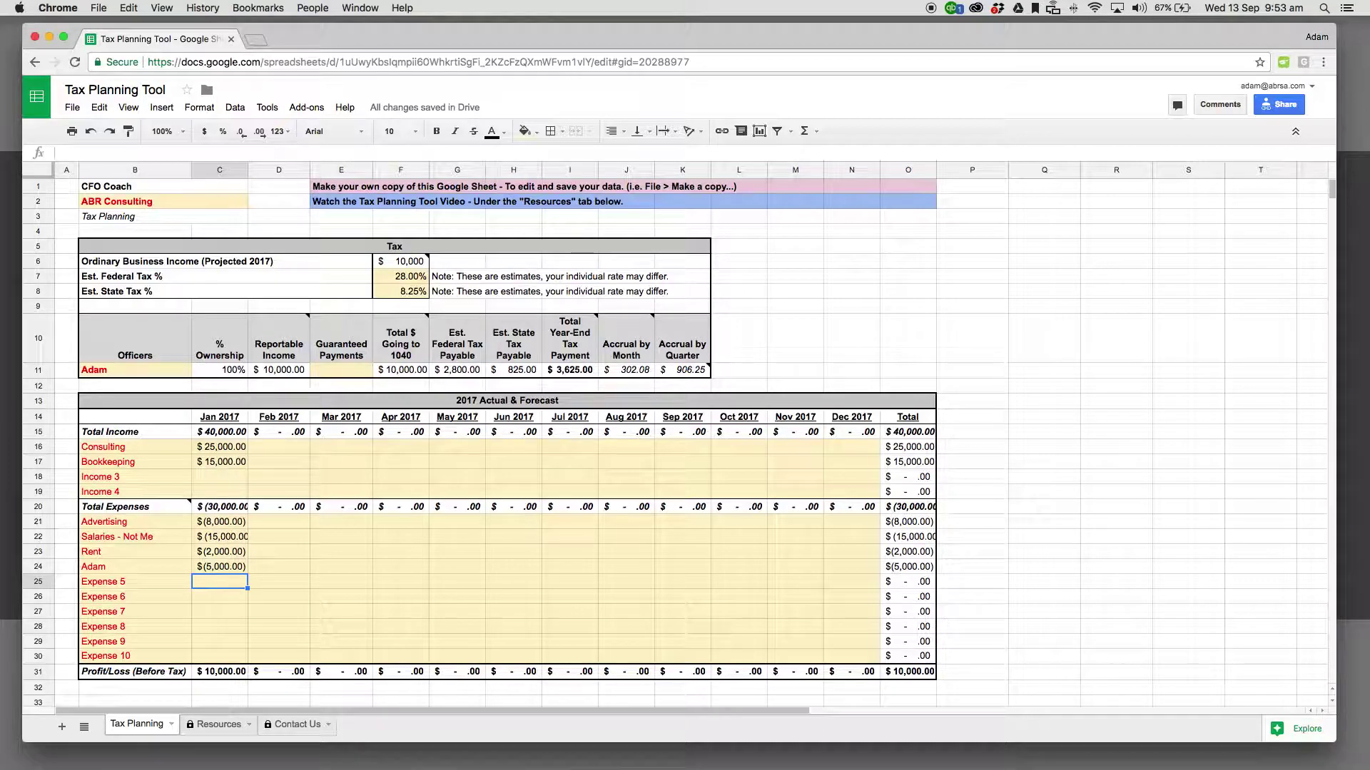
- Copy the January income and expense amounts across February to December 2017
drag(228, 448, 822, 511)
click(221, 524)
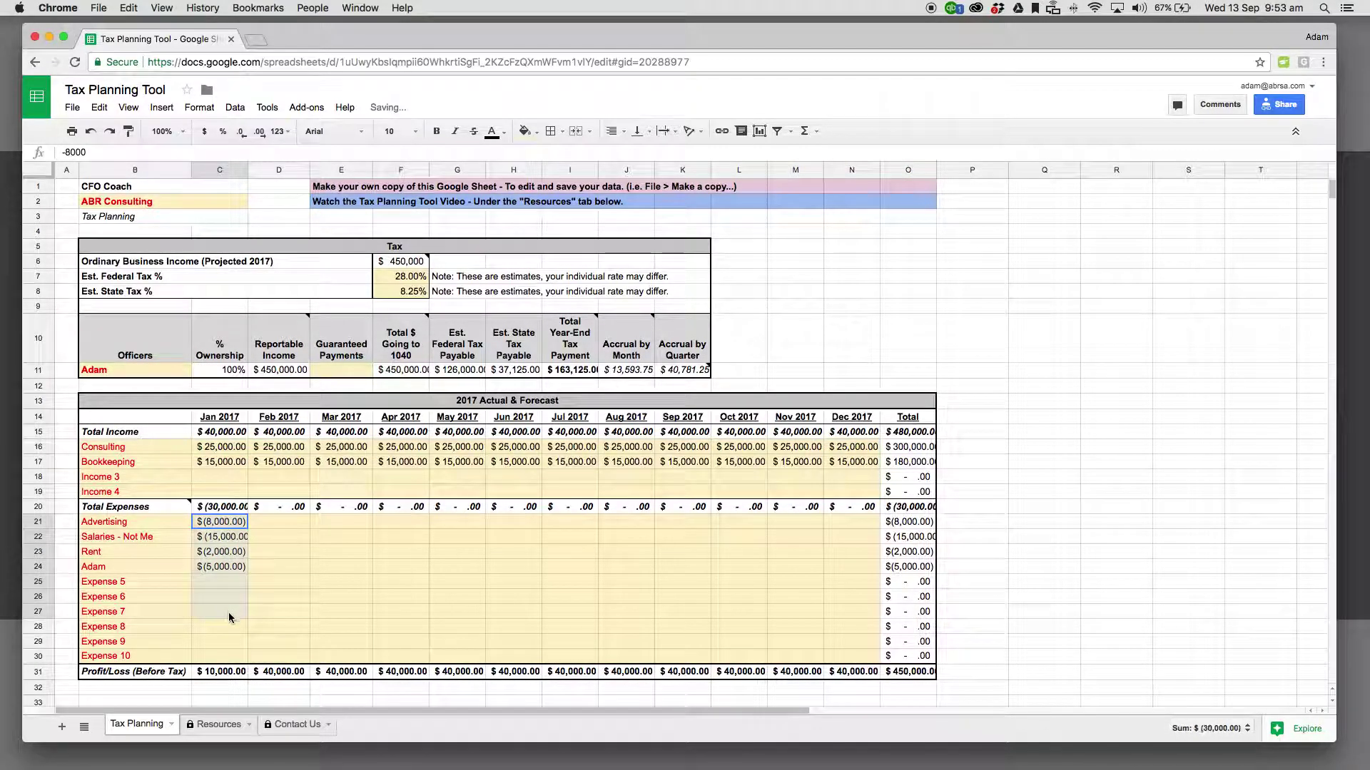
drag(233, 583, 842, 560)
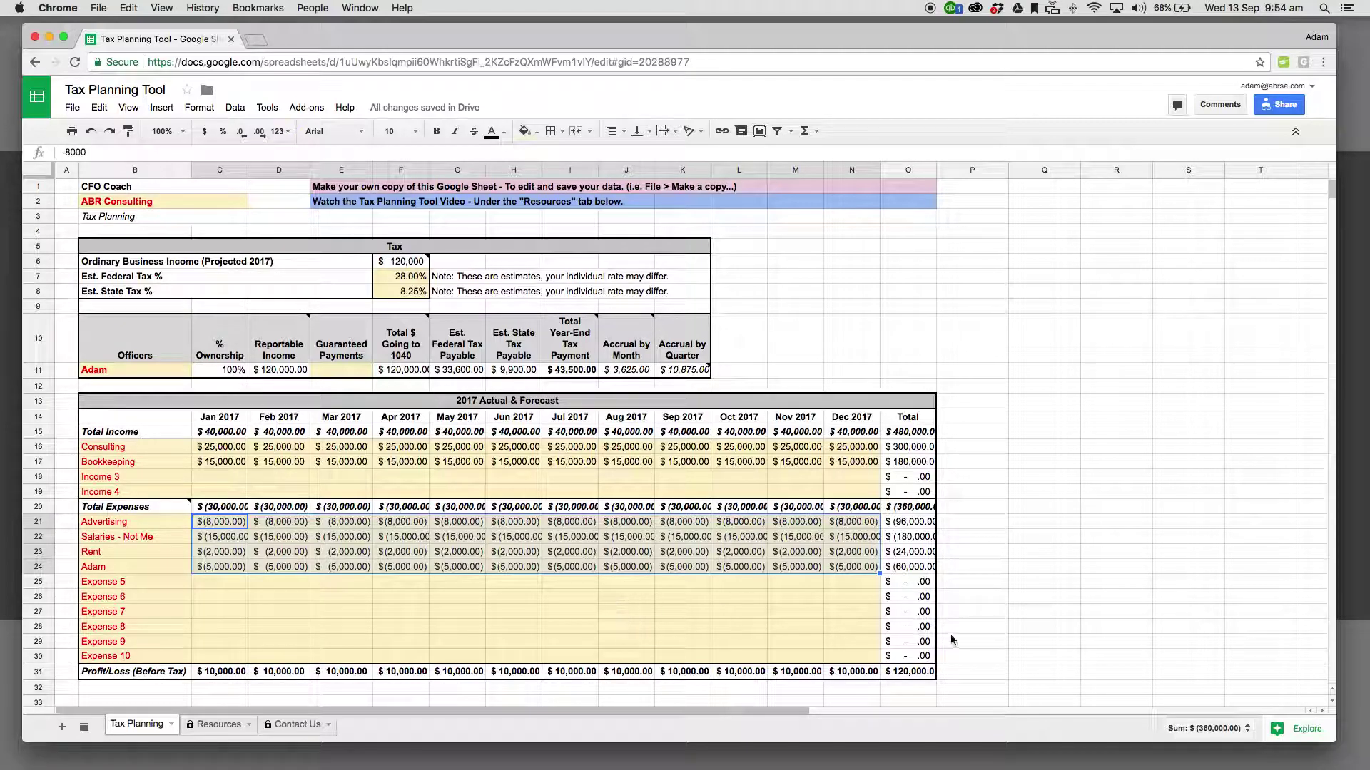
- Review the yearly profit total, projected business income and officer's expense row, and enter 60,000 as the officer's Guaranteed Payments
click(917, 672)
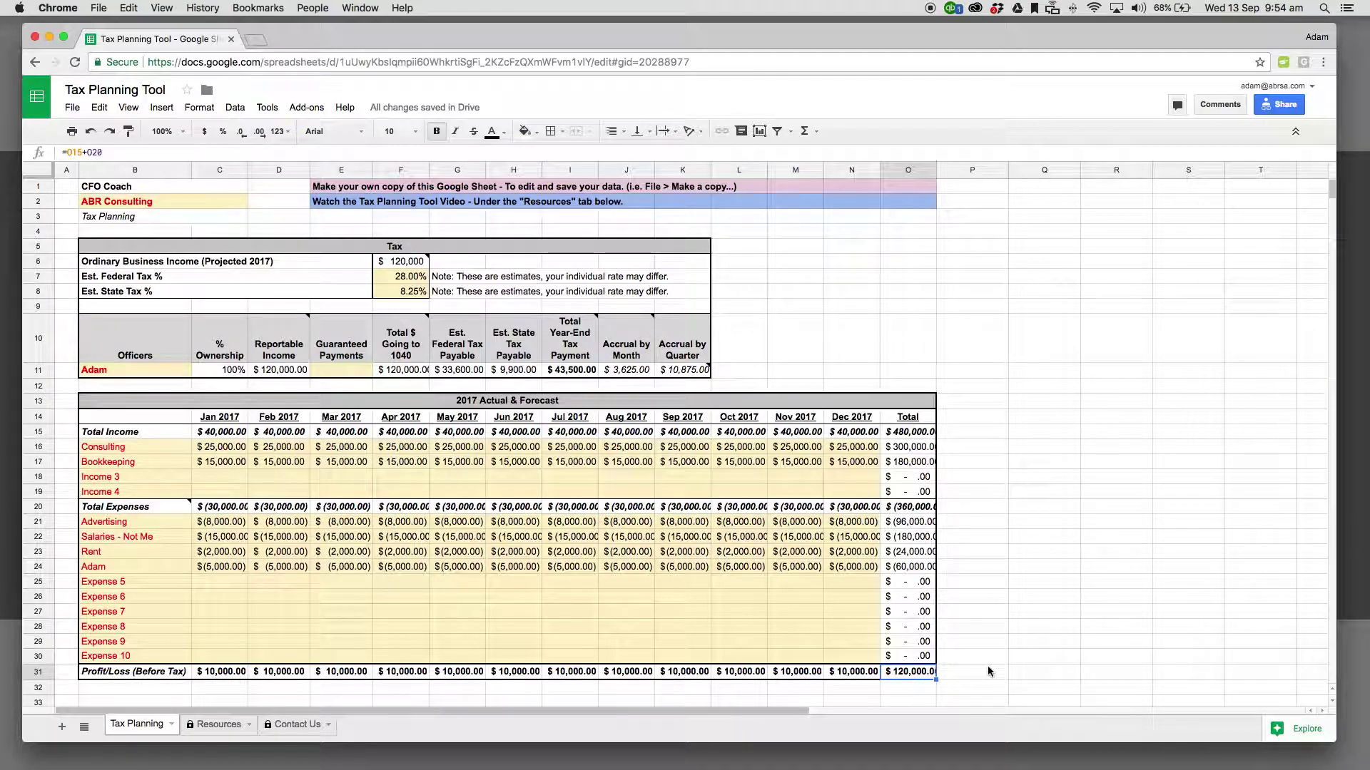
click(419, 264)
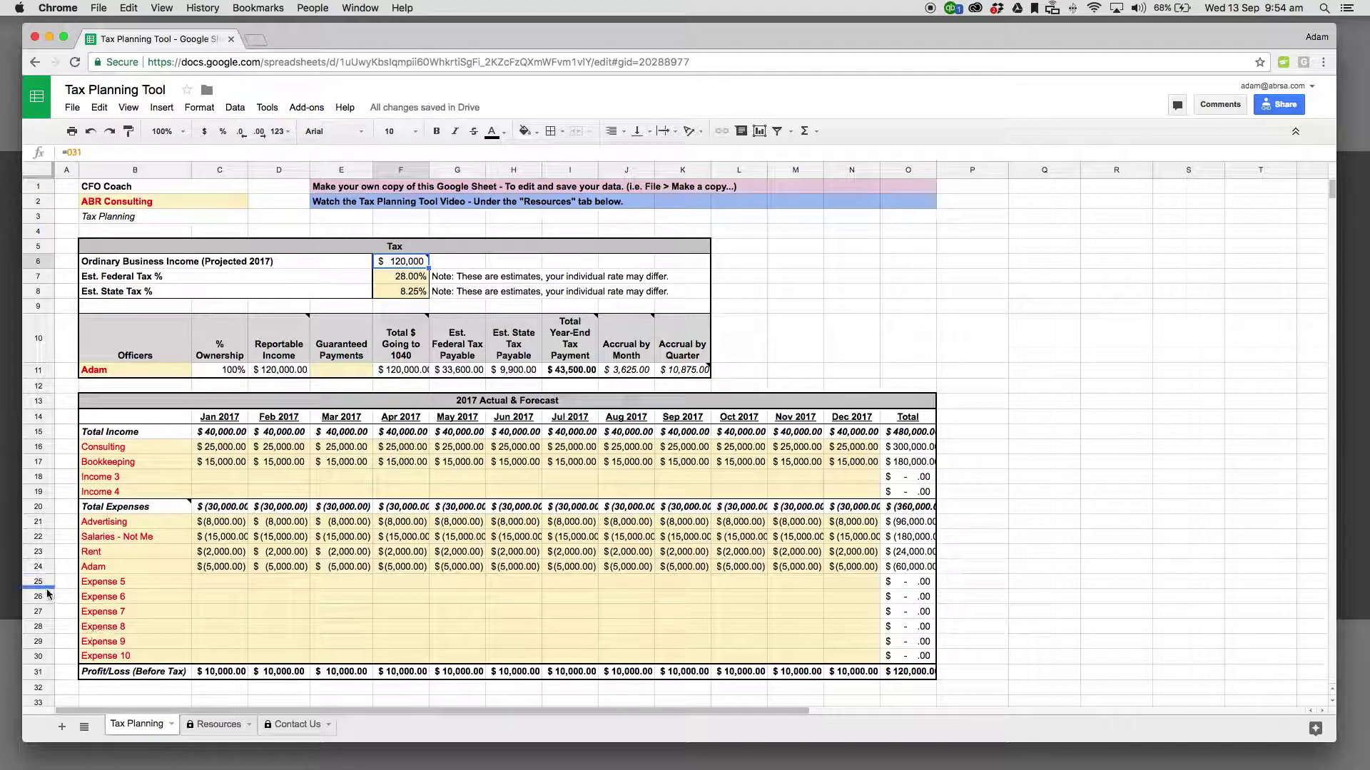
click(40, 568)
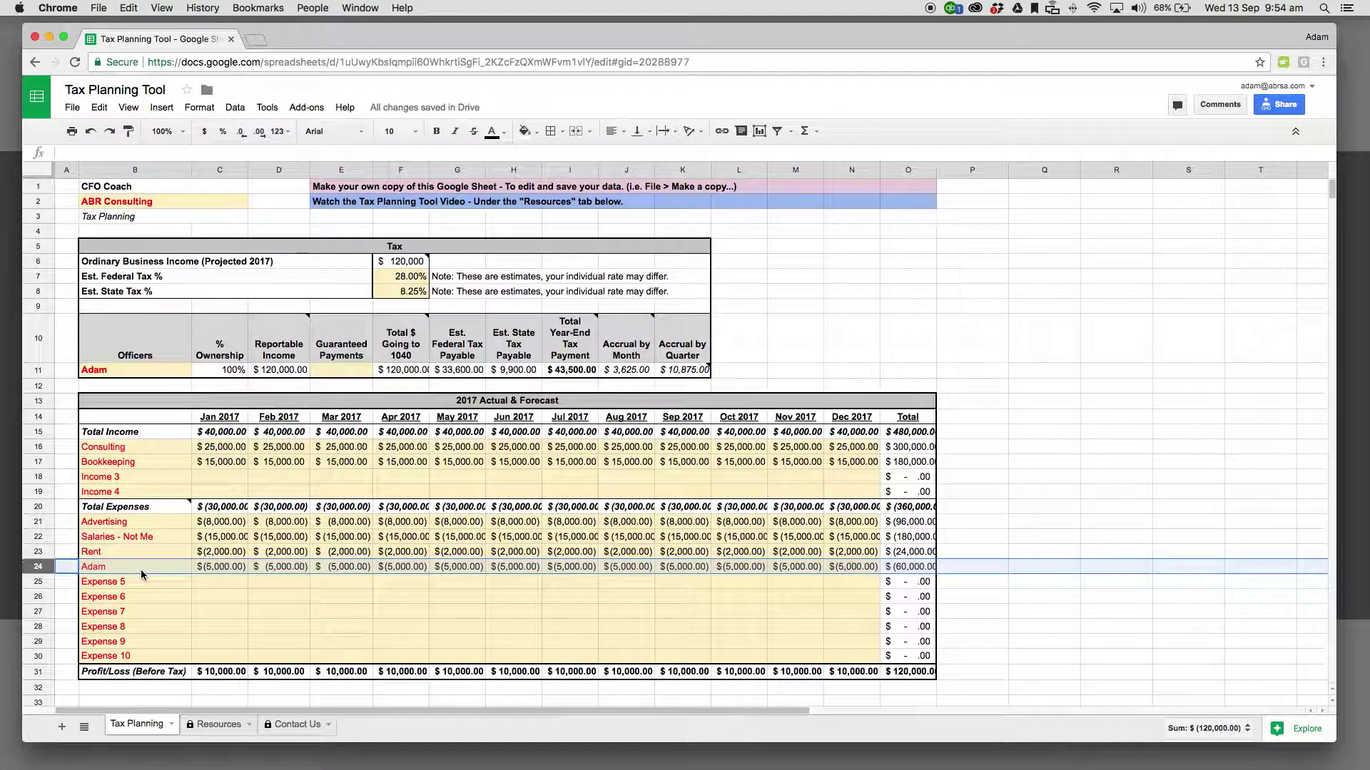
click(347, 372)
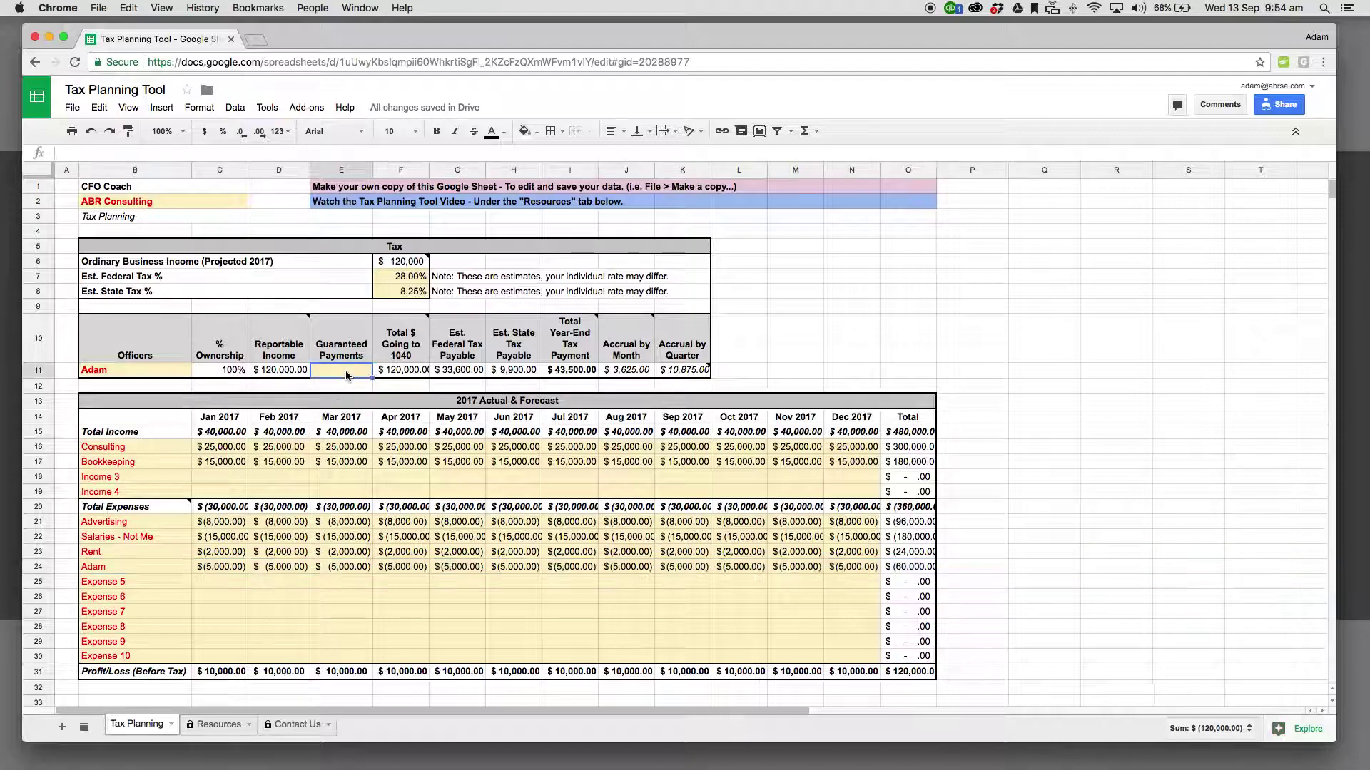
text(60,000)
key(Return)
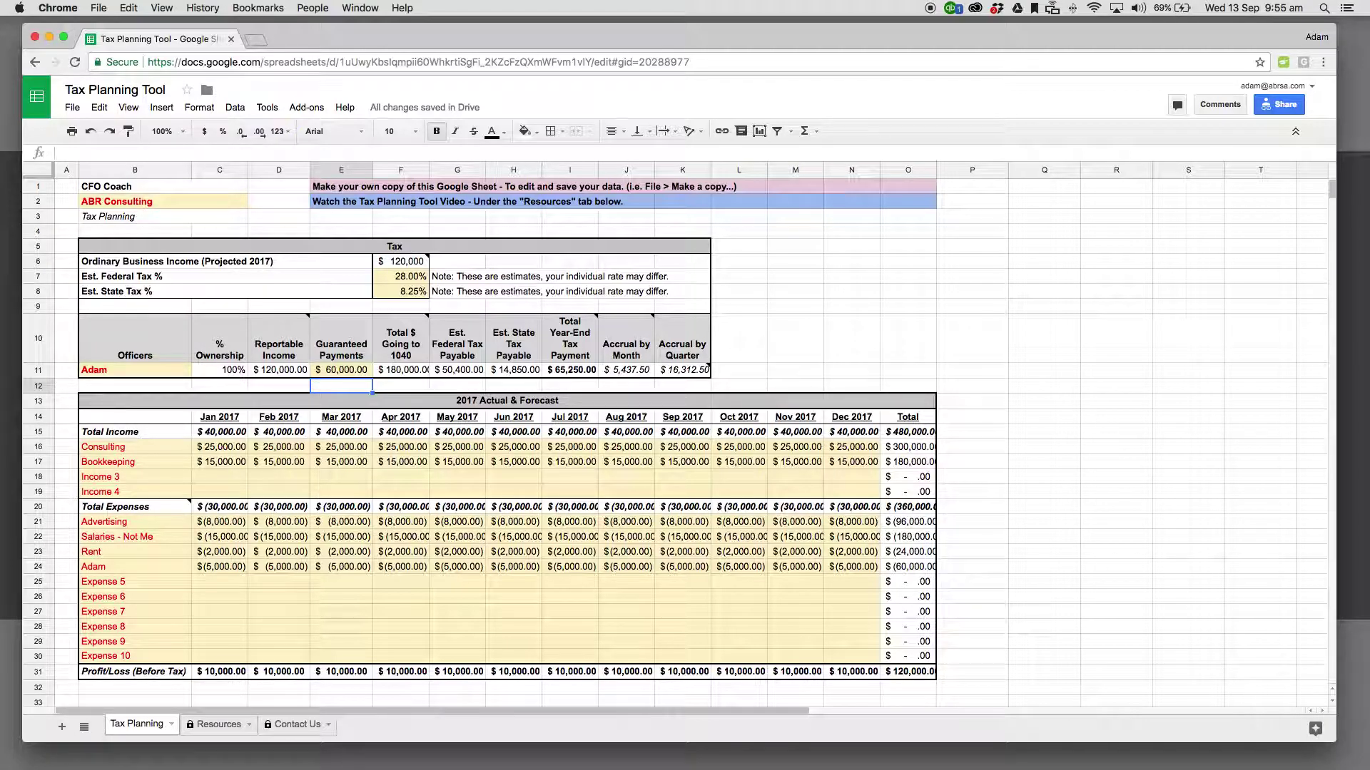
- Clear the officer's monthly expense amounts for January to December 2017 and check the total profit and Guaranteed Payments
drag(241, 569, 862, 566)
key(Delete)
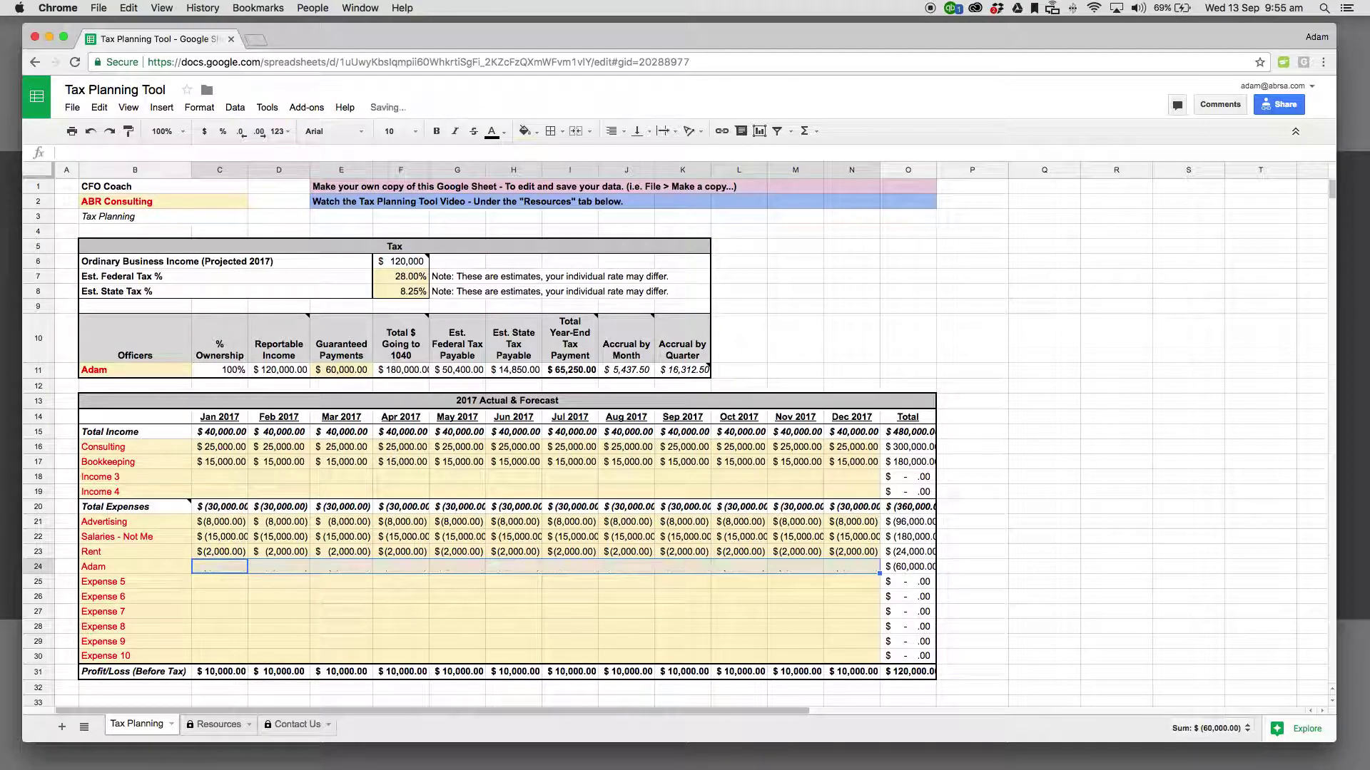
key(Tab)
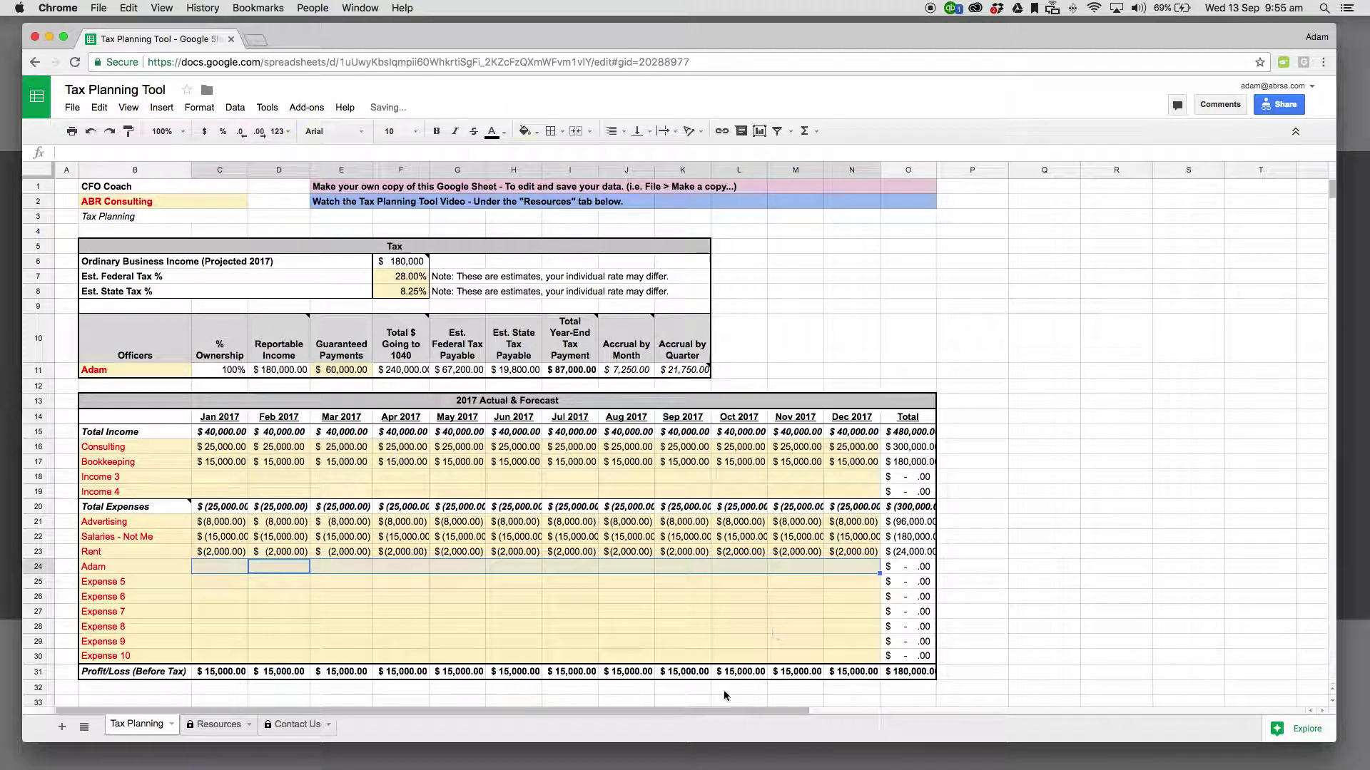
click(916, 689)
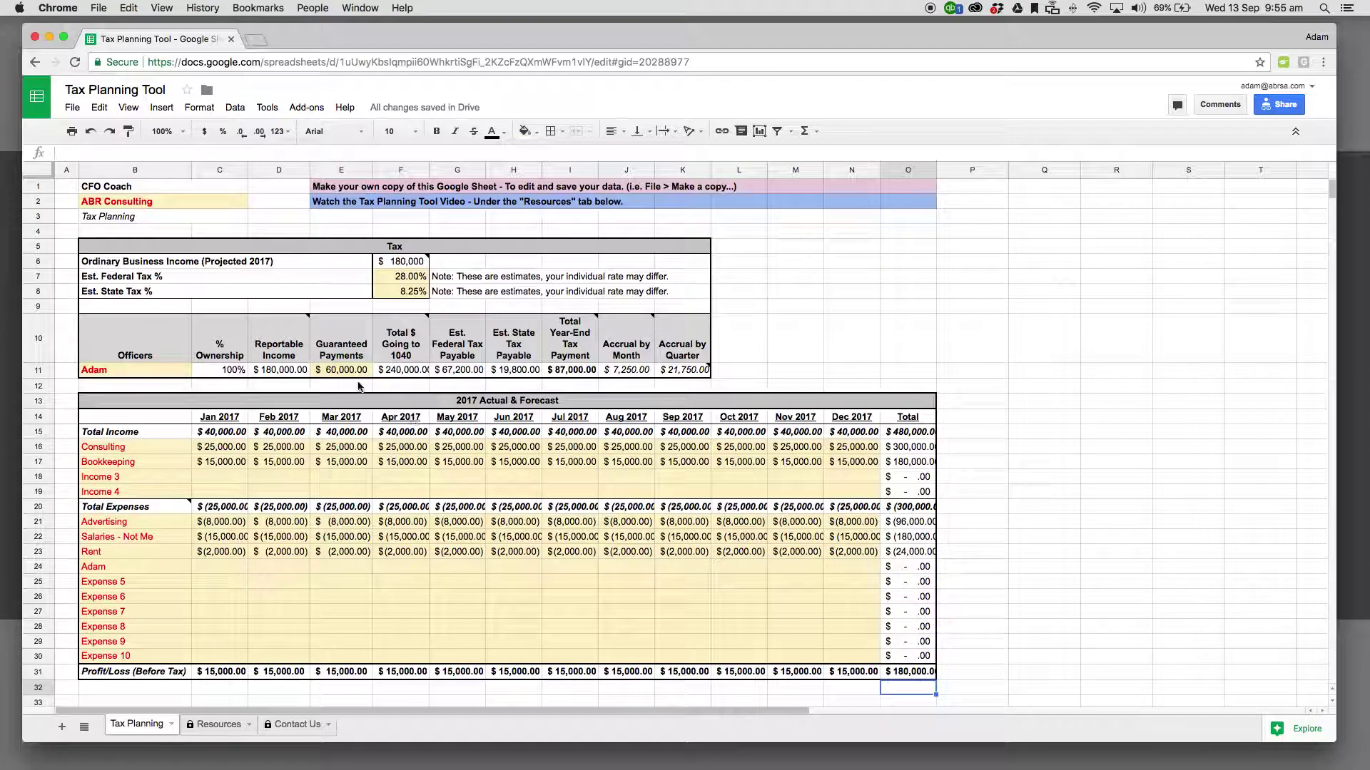
click(353, 372)
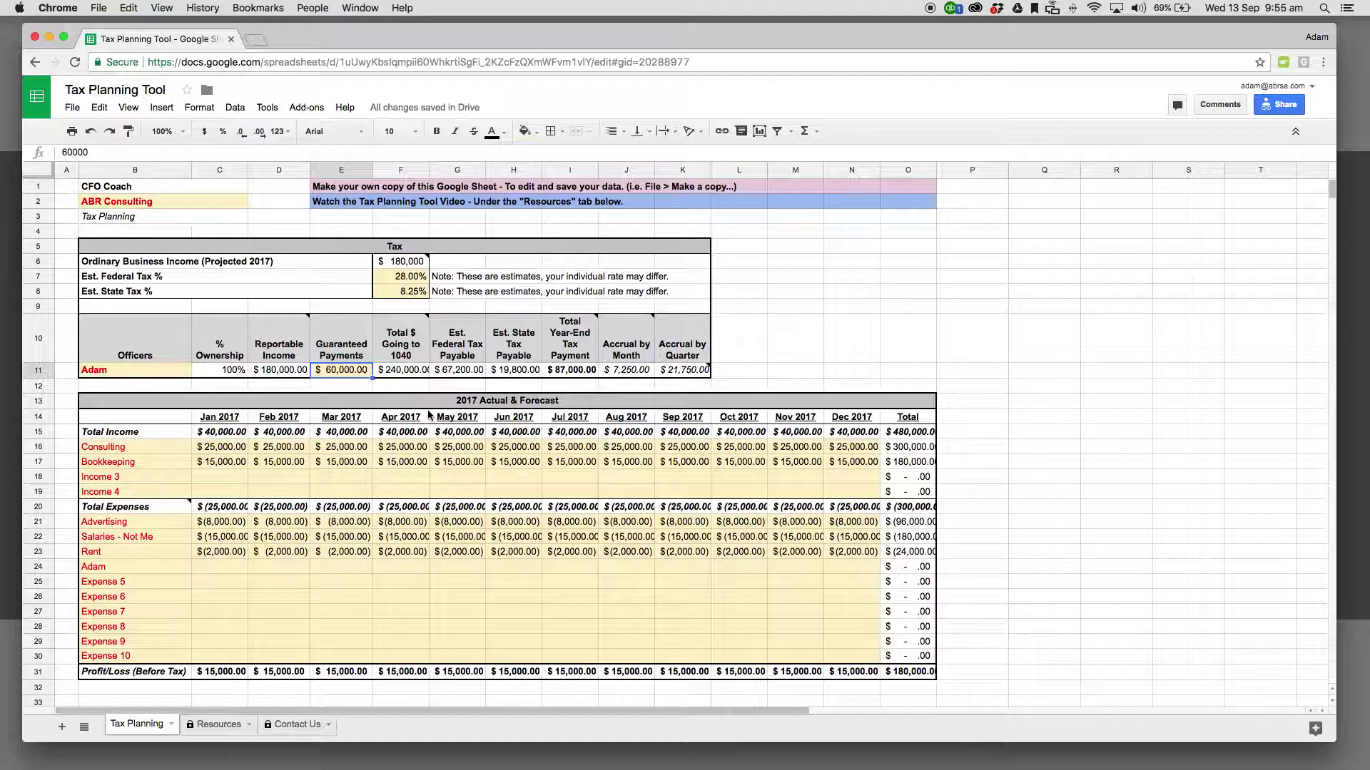
- Clear the officer's Guaranteed Payments amount and check the Total $ Going to 1040
key(BackSpace)
key(Return)
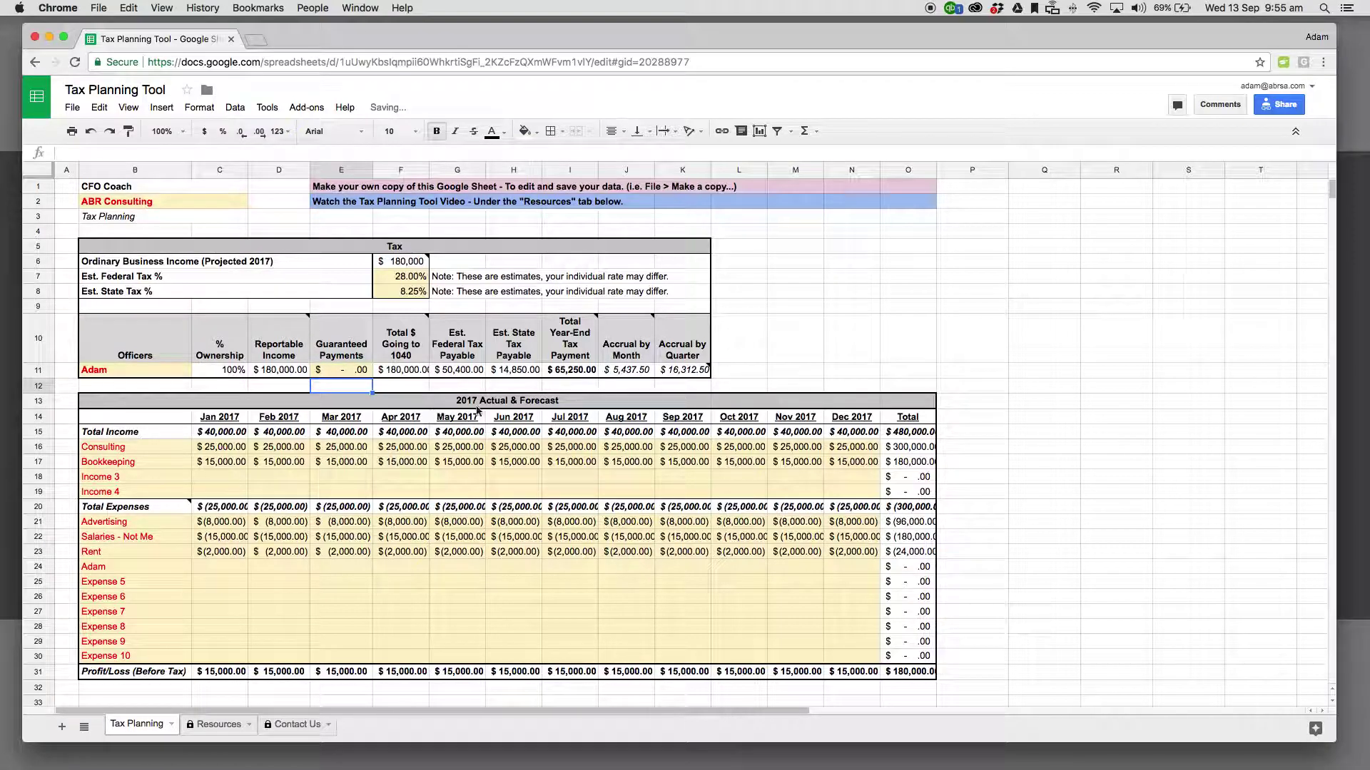
click(421, 372)
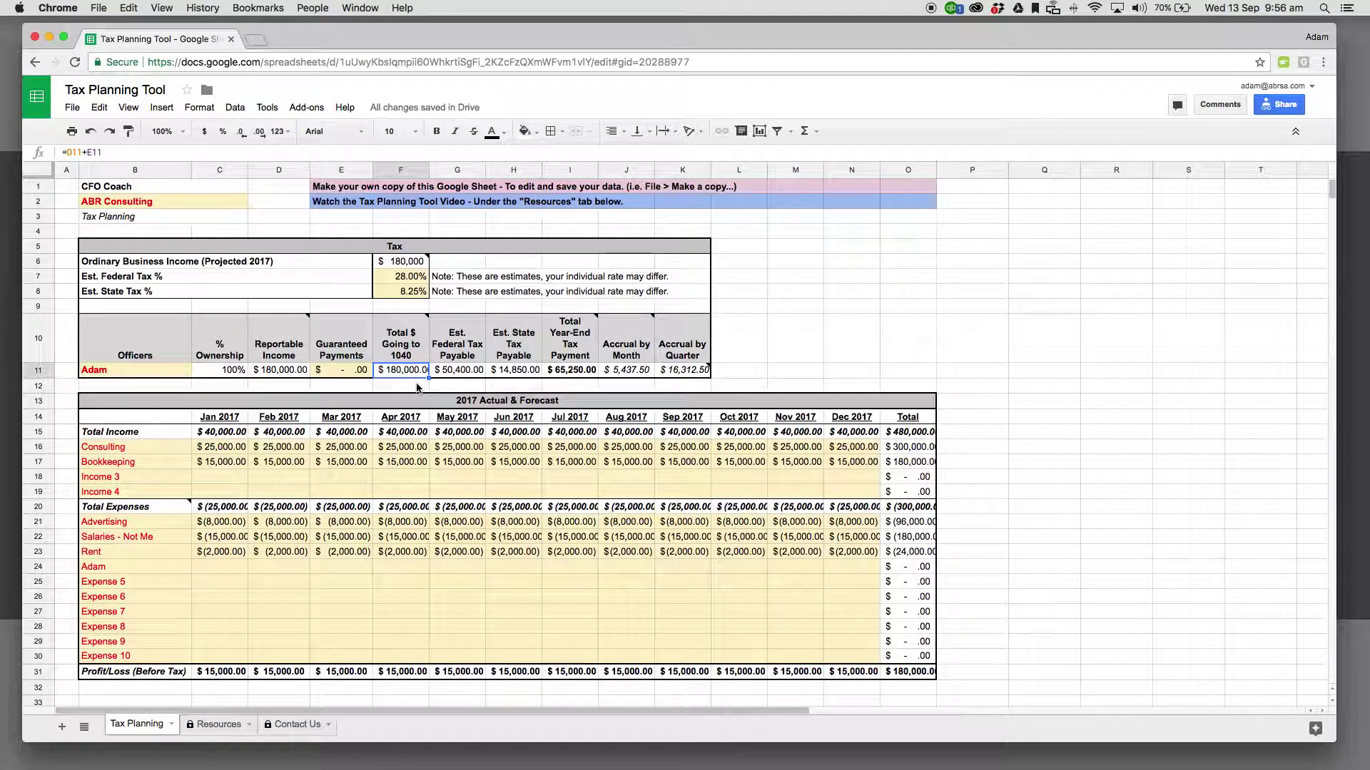
- Enter -5000 as the officer's January 2017 expense and copy it across February to December 2017
click(236, 564)
text(-5000)
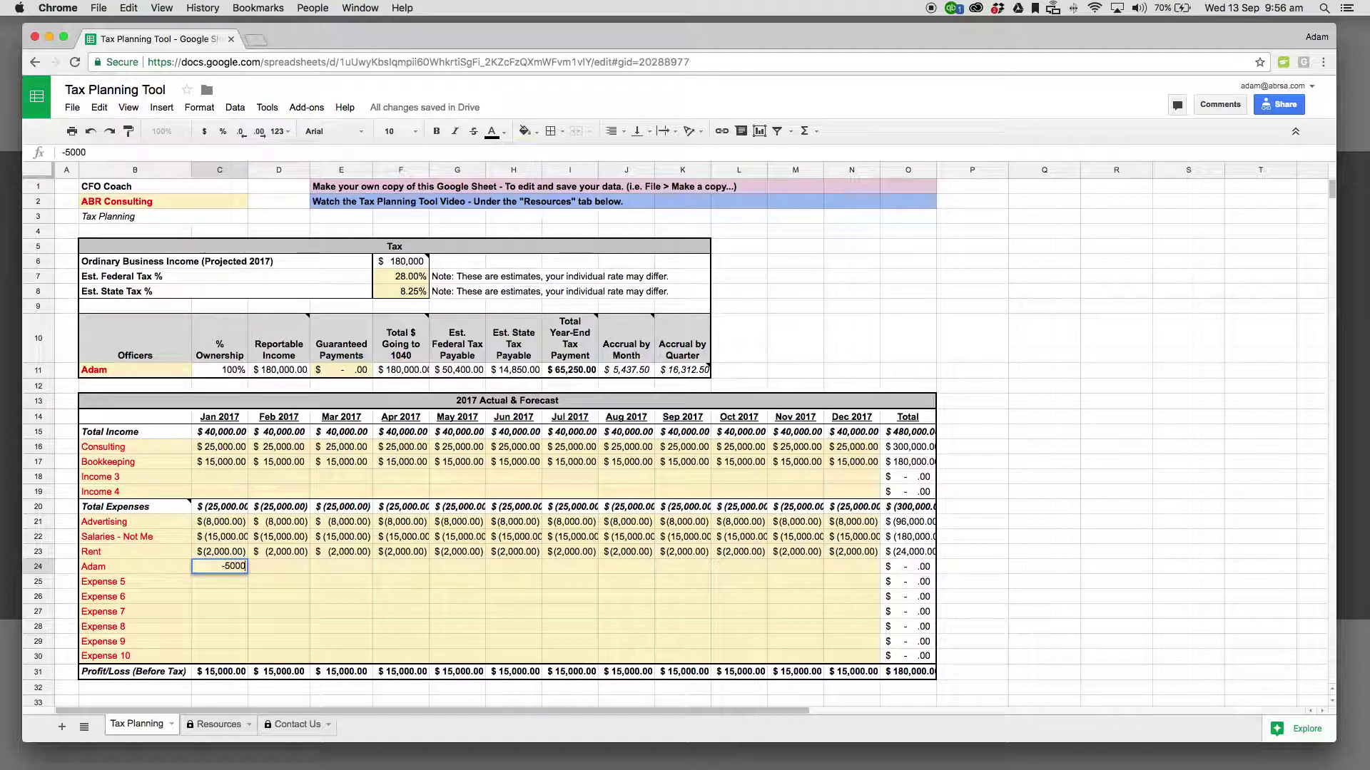
key(Return)
click(241, 569)
drag(247, 573, 853, 569)
- Set the officer's Guaranteed Payments to 60,000
click(362, 374)
text(60,000)
key(Return)
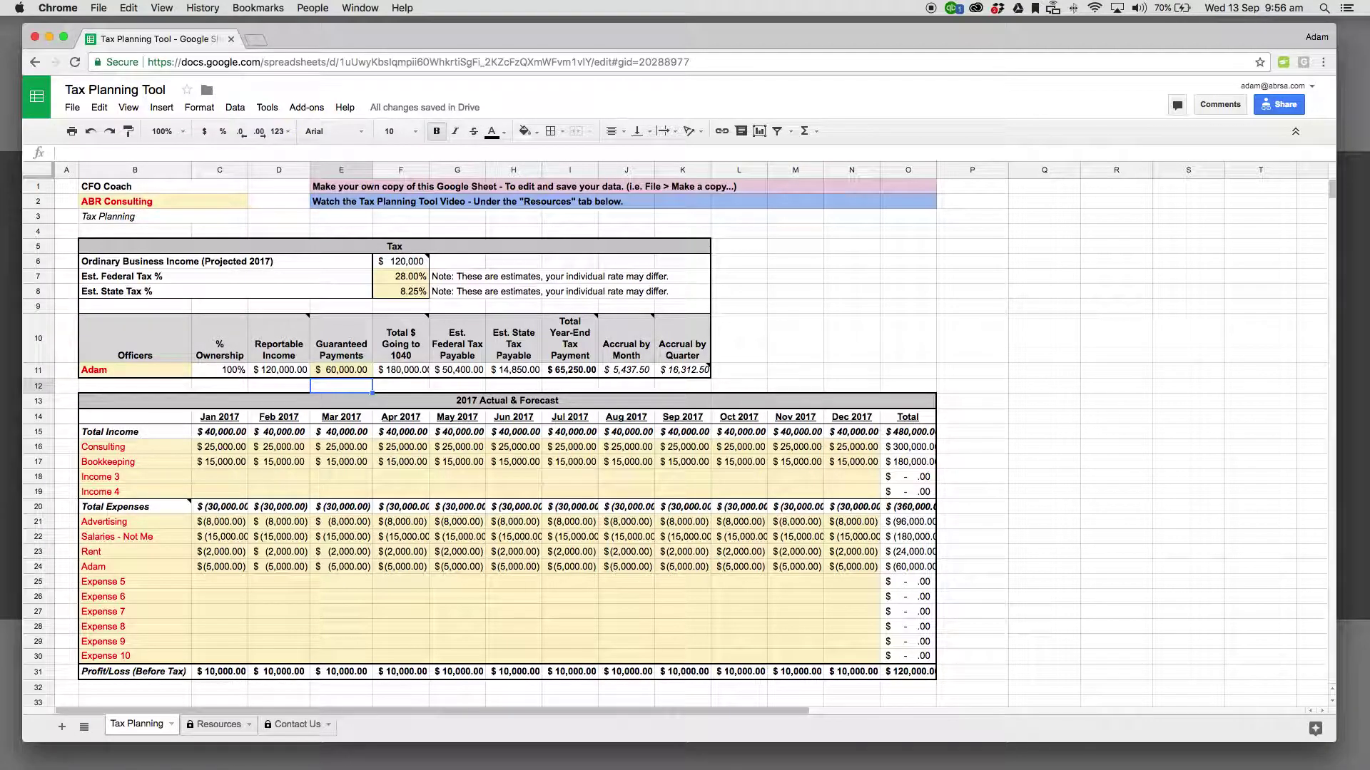
- Review the officer's 1040 total, estimated federal and state tax, total year-end tax payment, and monthly and quarterly accruals
key(Up)
key(Right)
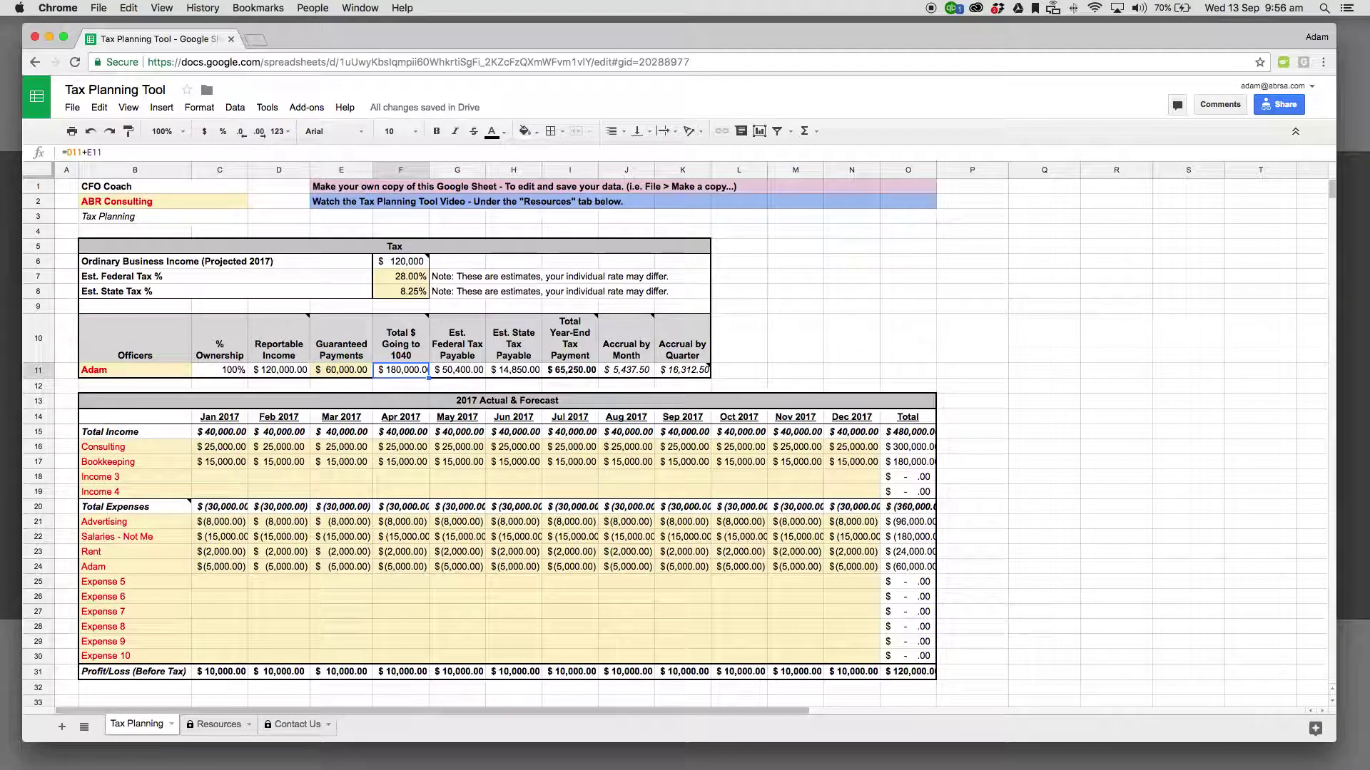
key(Right)
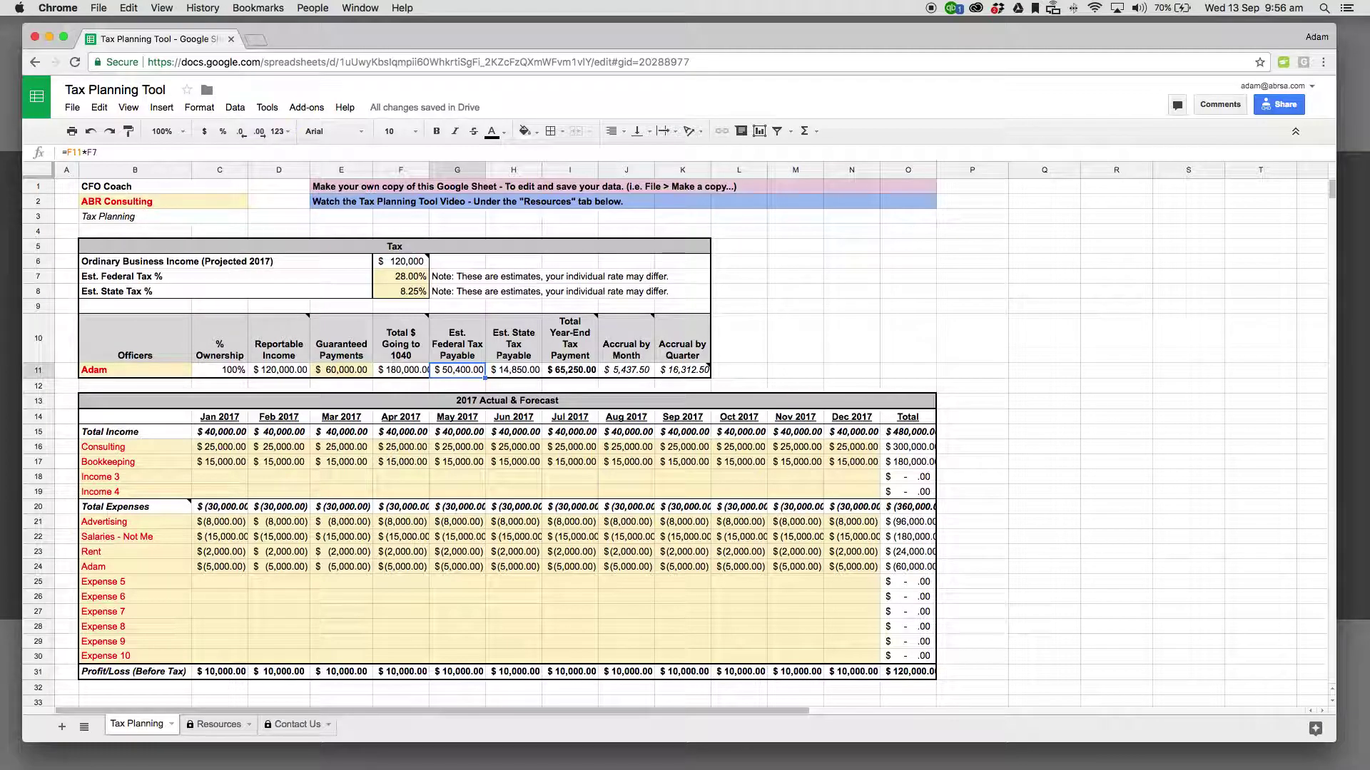
click(514, 370)
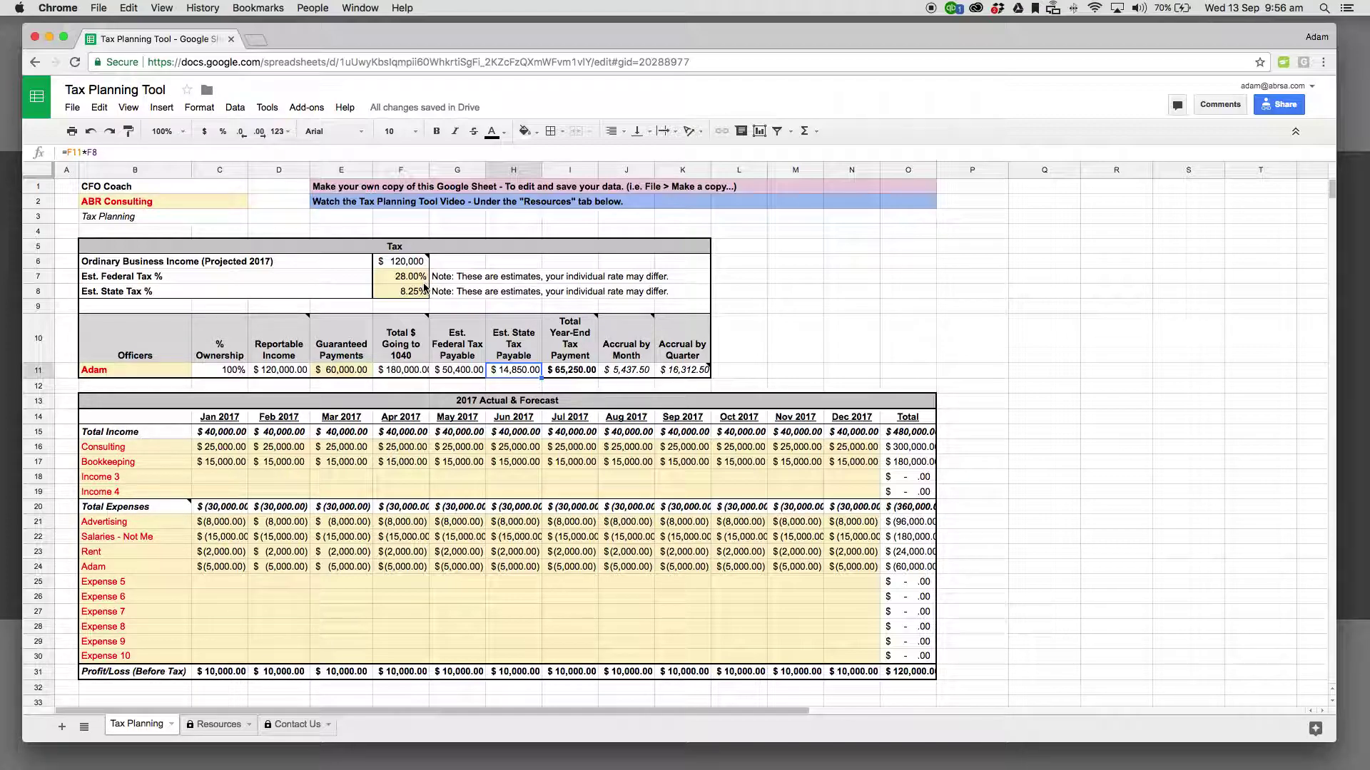
key(Right)
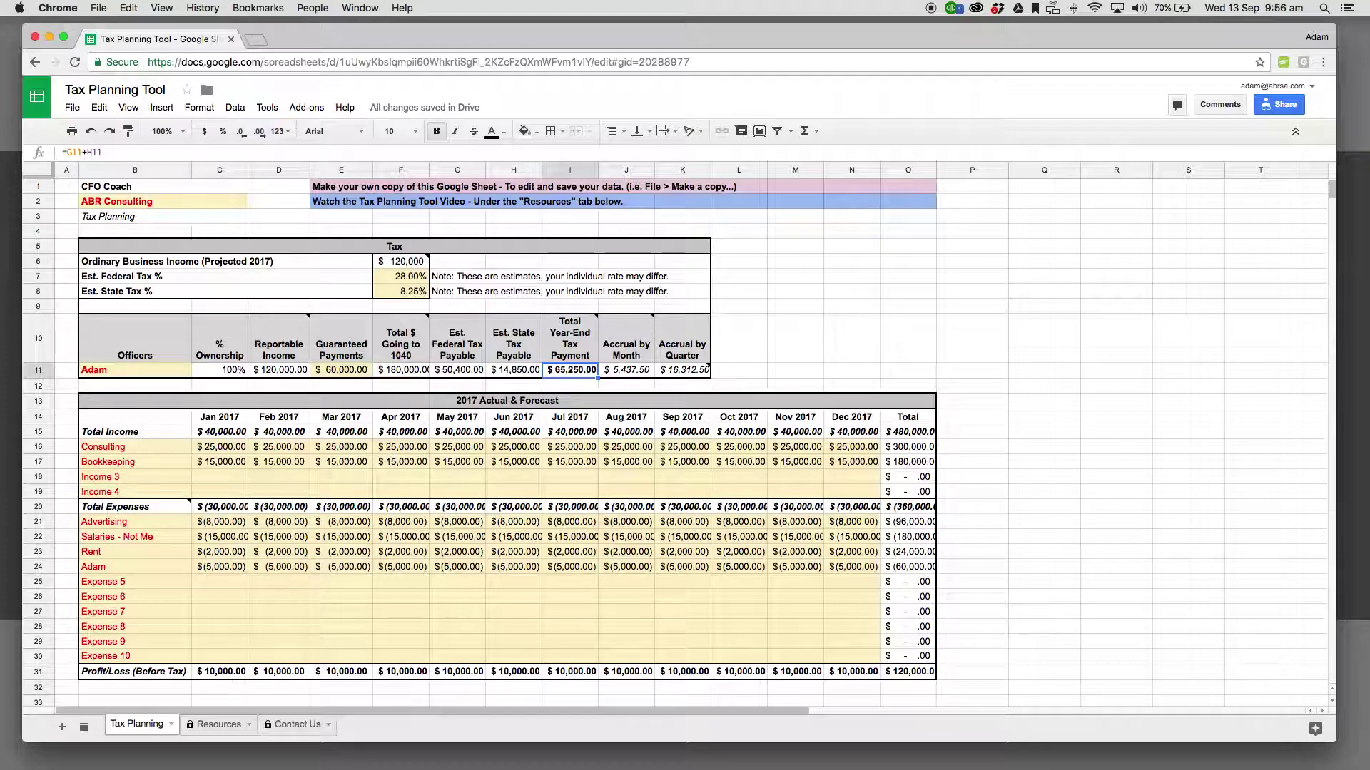
key(Right)
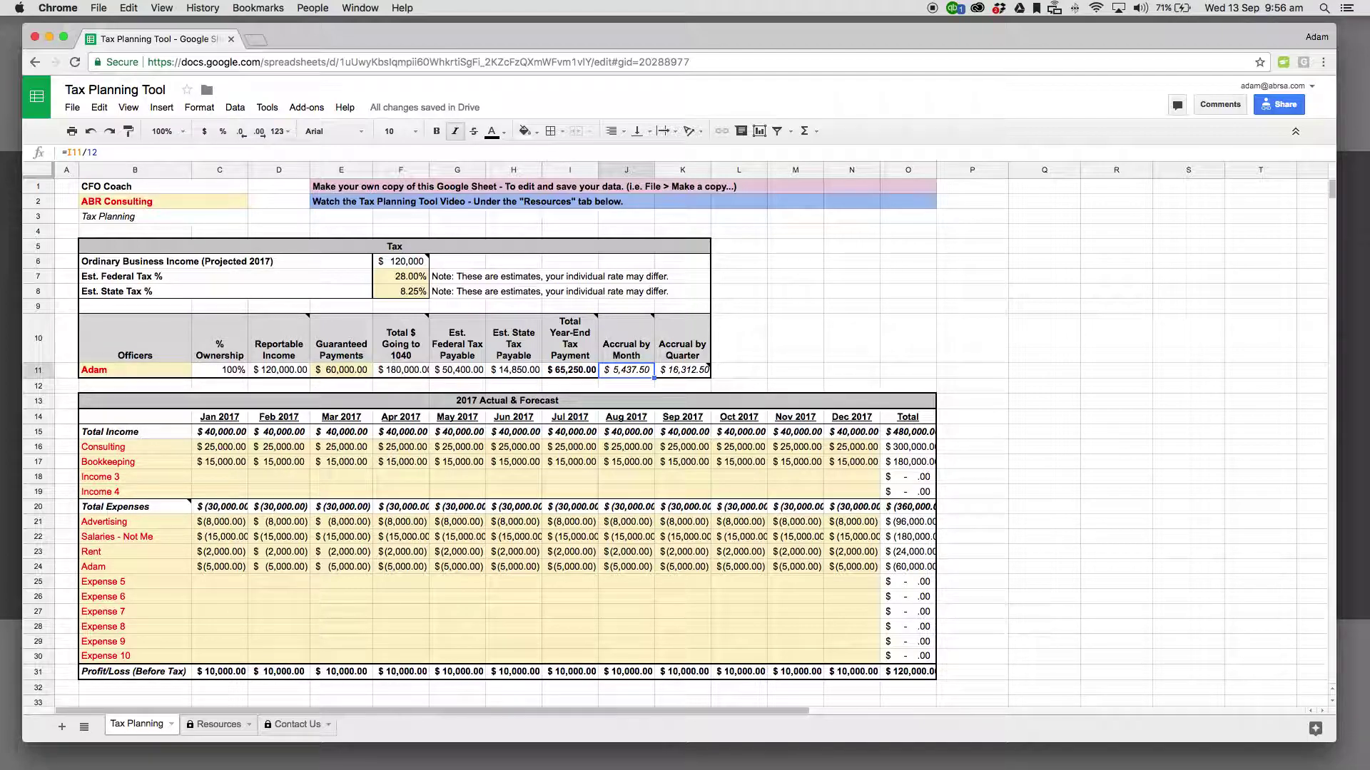
key(Right)
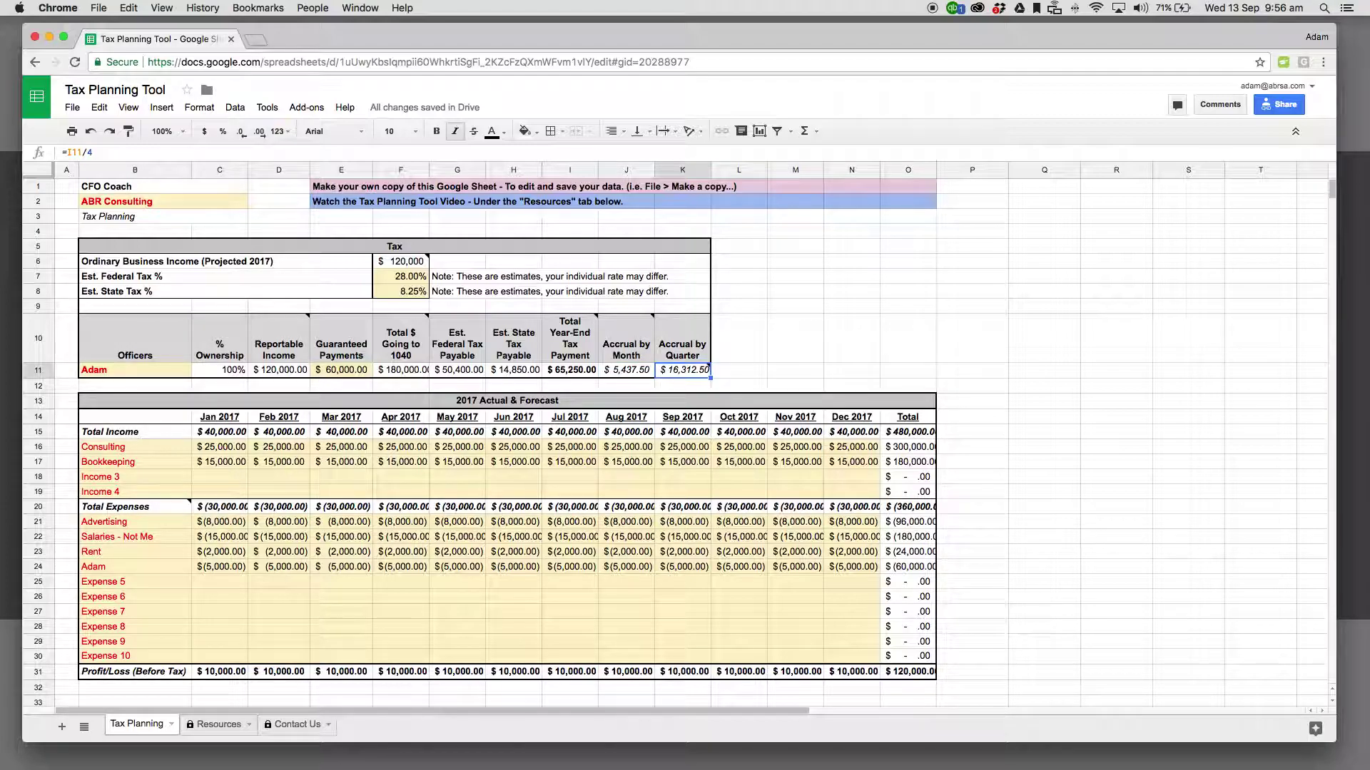